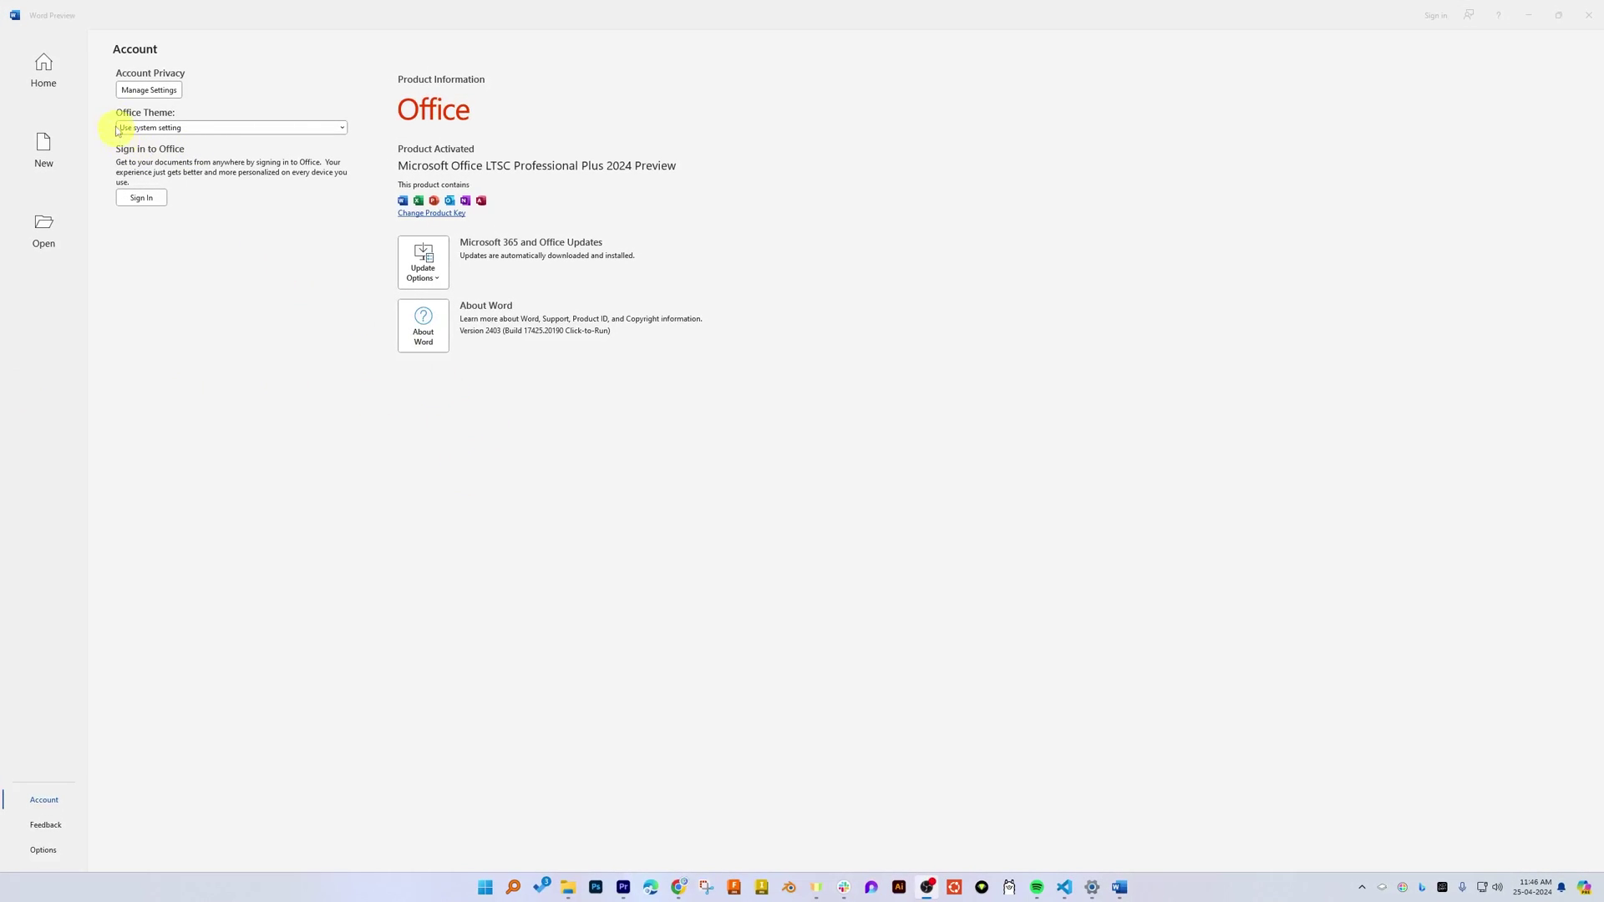
# - Switch from Word's activated Account page to Microsoft Edge on the taskbar
pyautogui.click(650, 888)
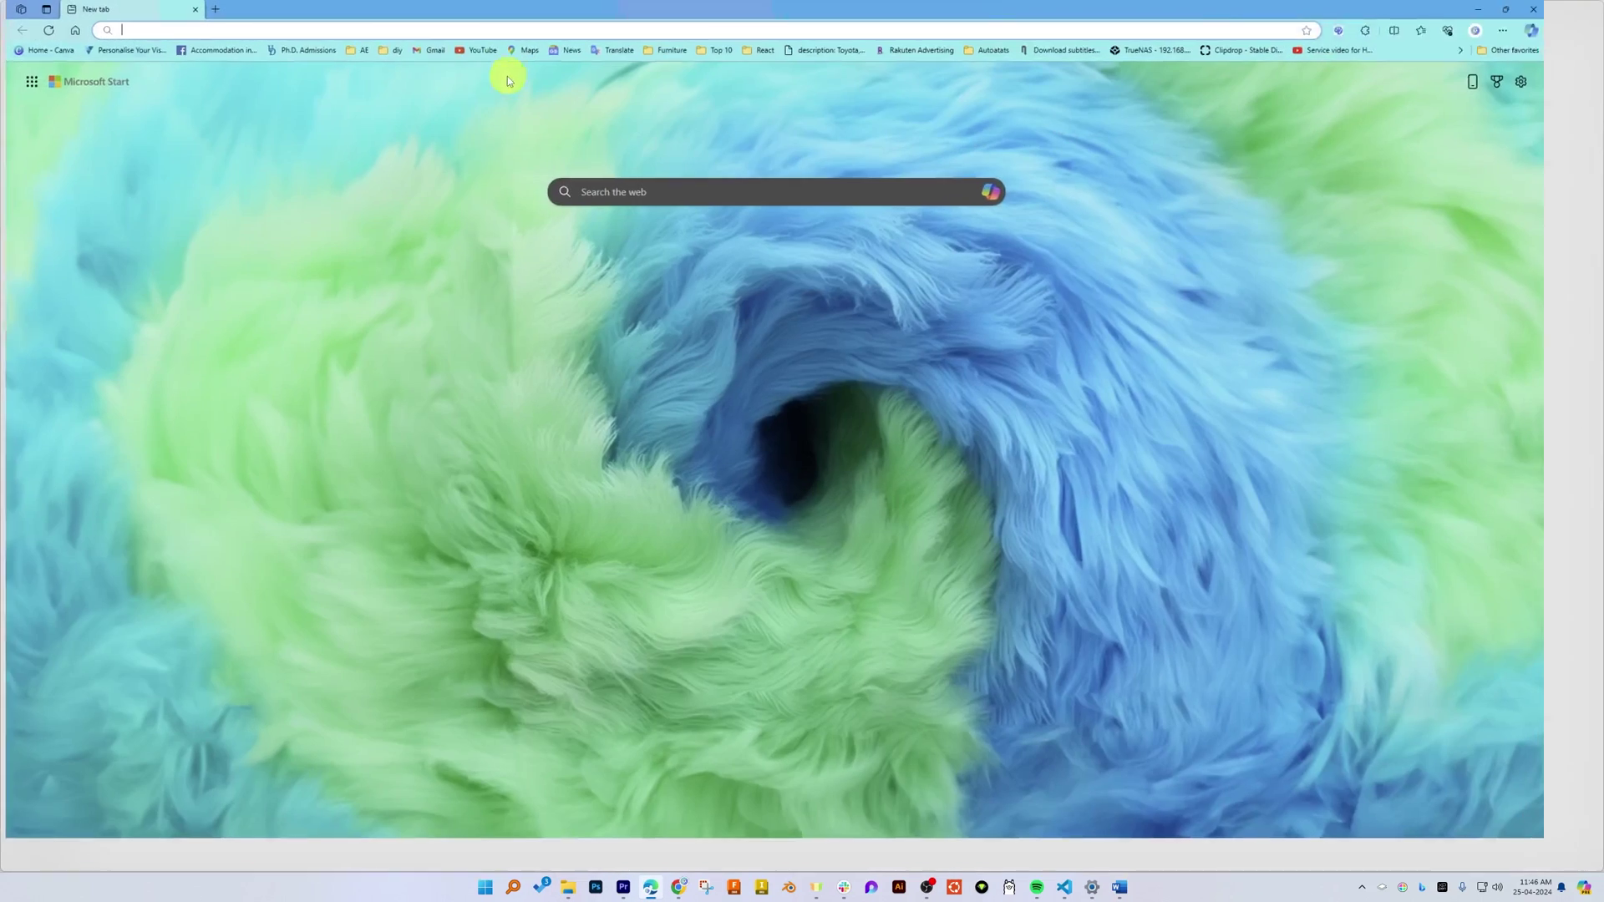
# - Download officedeploymenttool_17531-20046.exe from the Microsoft Download Center and run it
pyautogui.write('https://www.microsoft.com/en-us/download/details.aspx?id=49117')
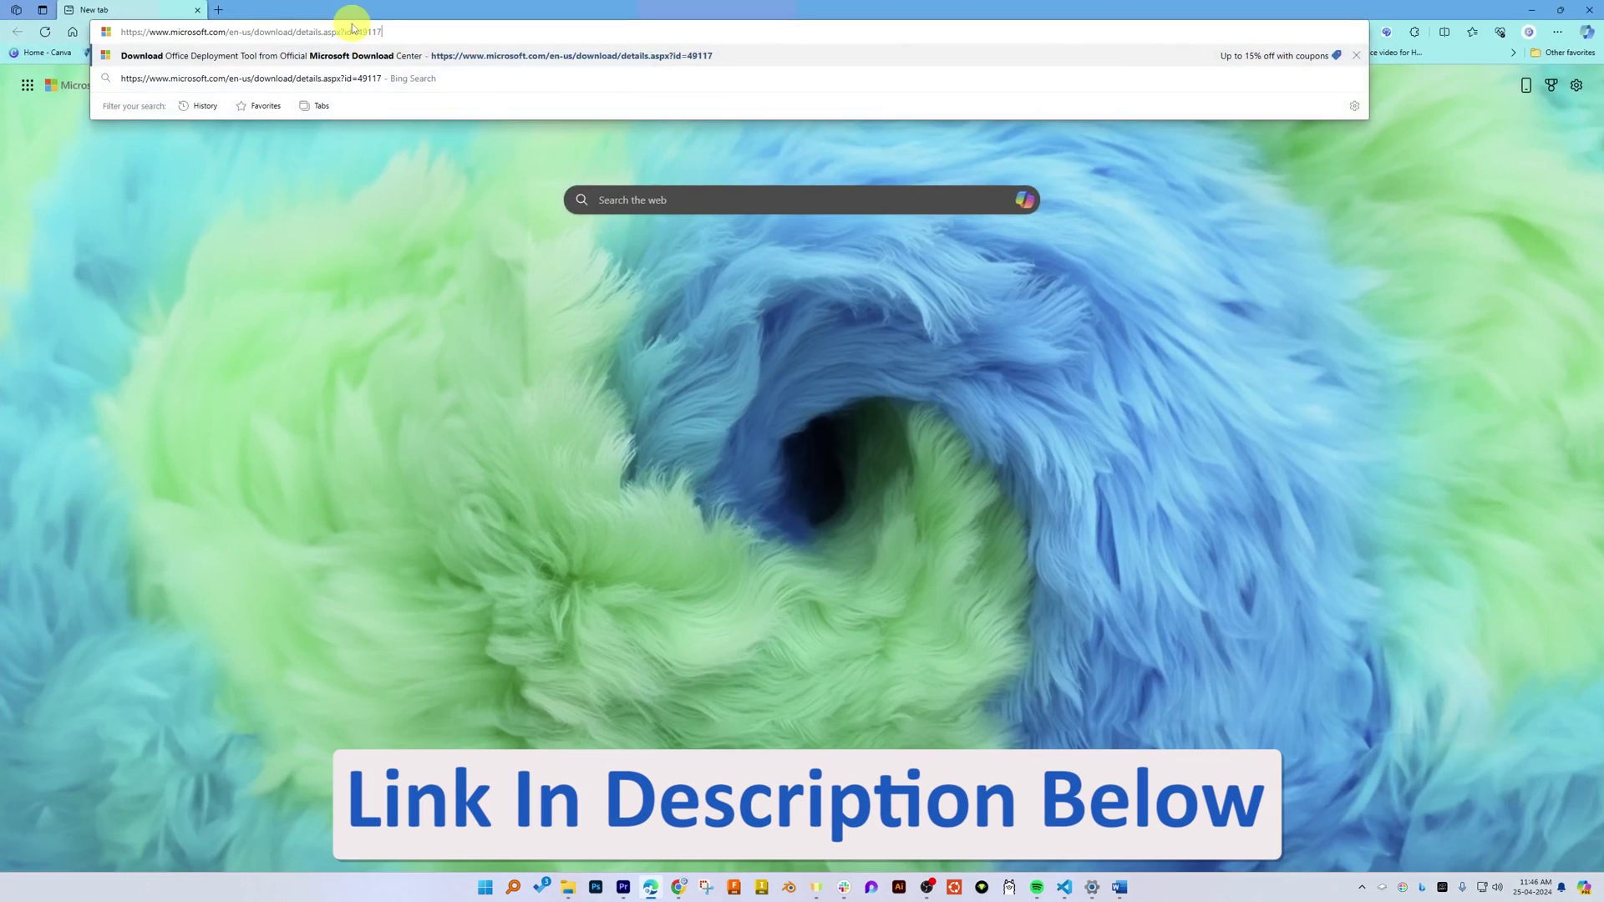
pyautogui.press('Return')
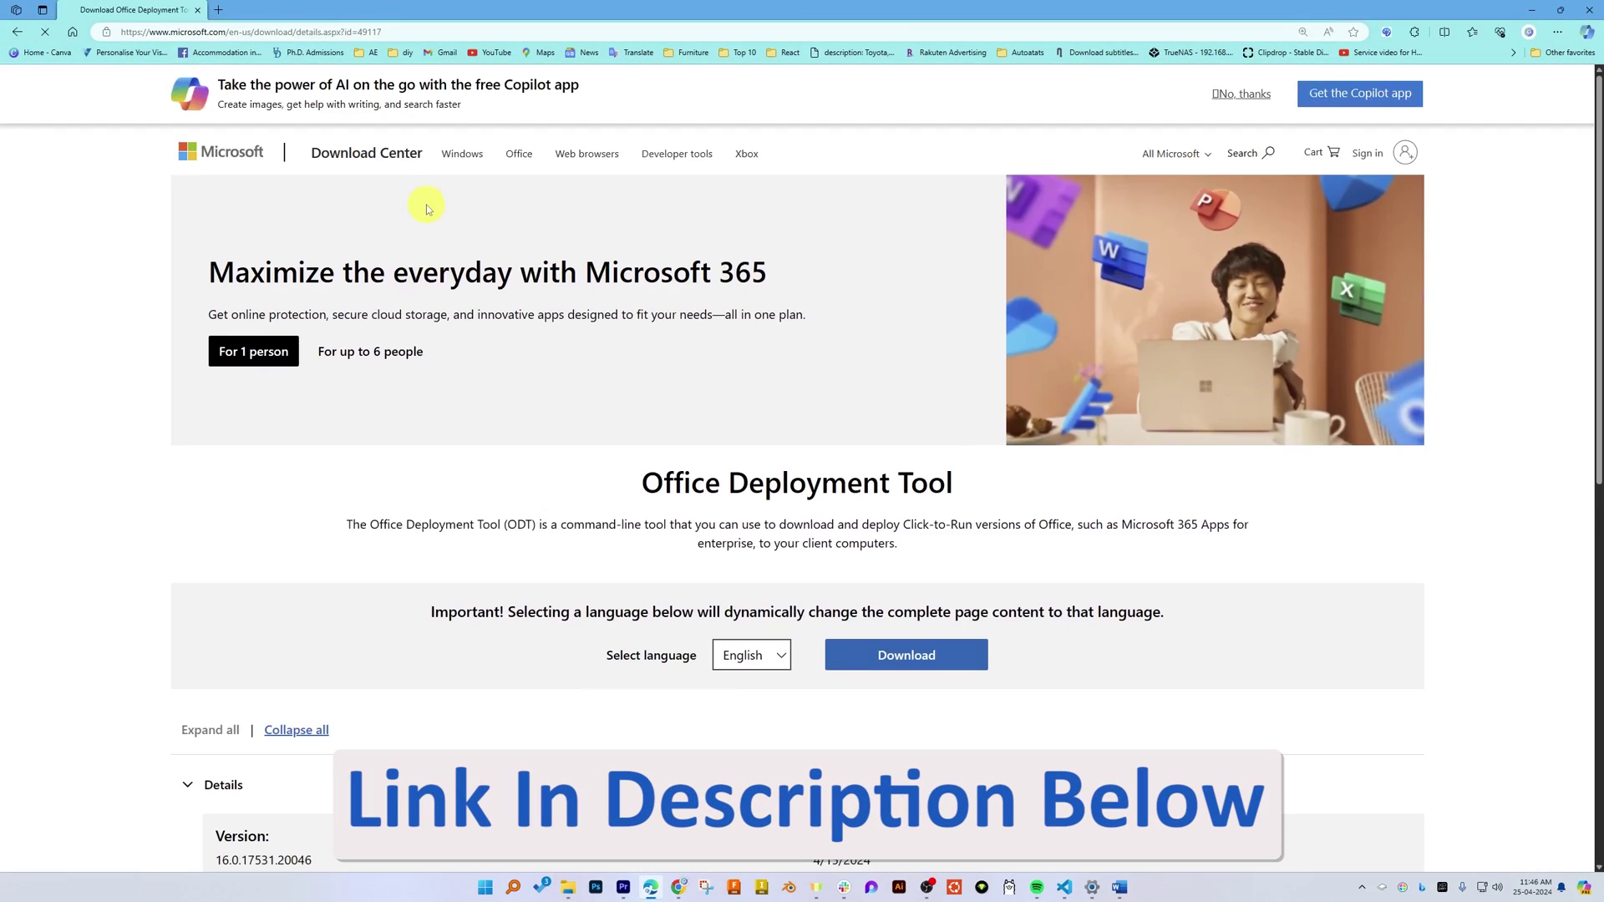
pyautogui.scroll(-3, 859, 376)
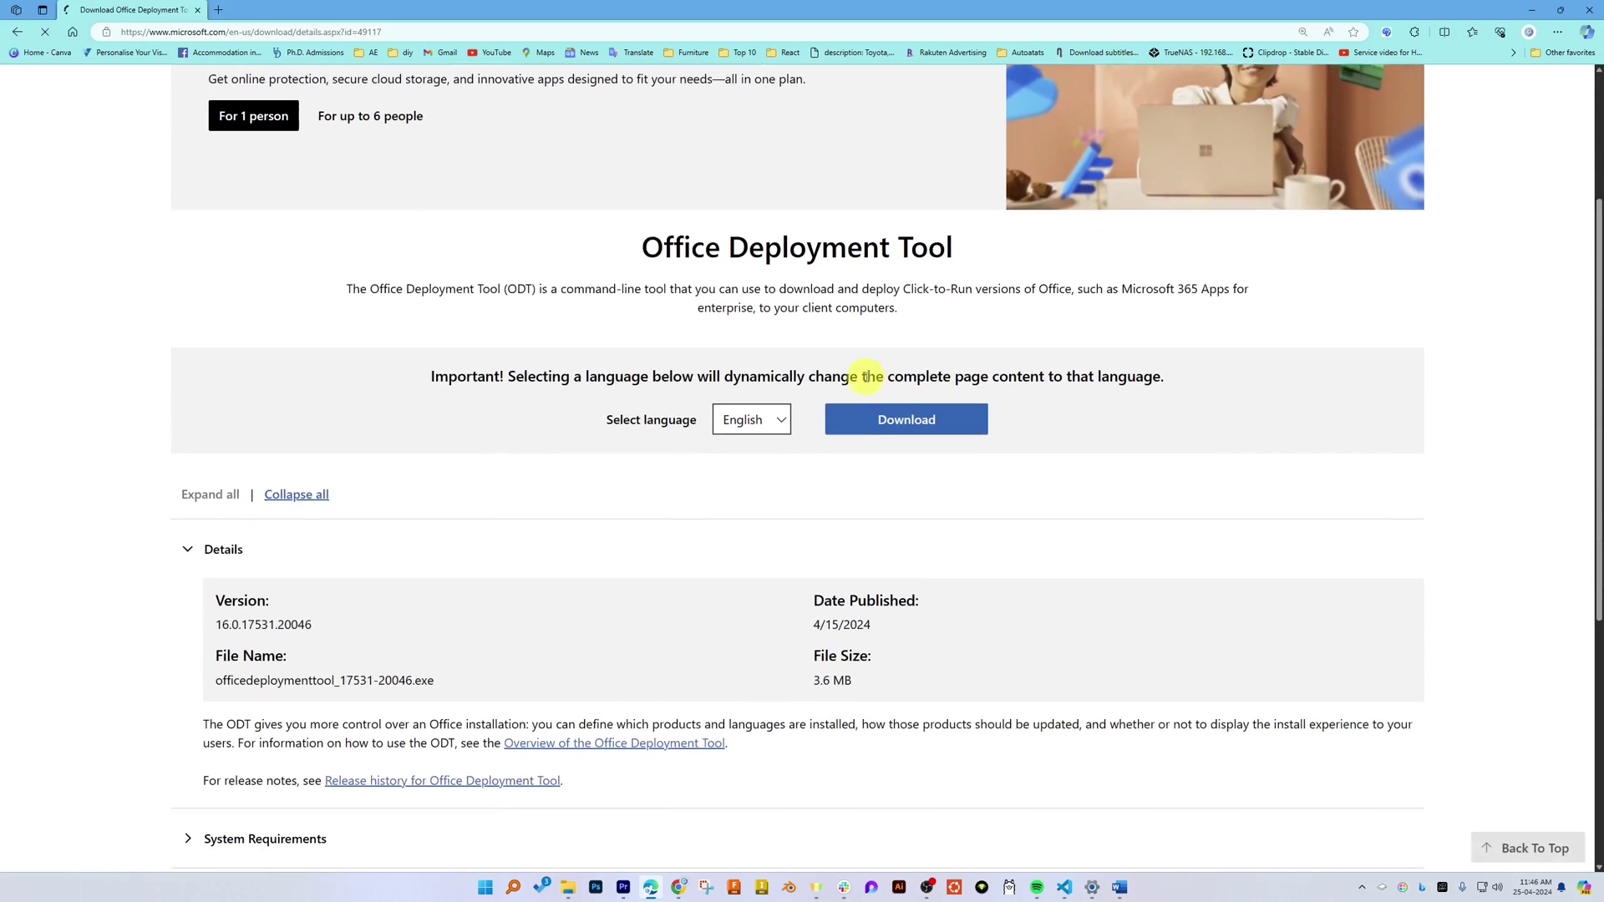
pyautogui.moveTo(637, 240); pyautogui.dragTo(990, 241)
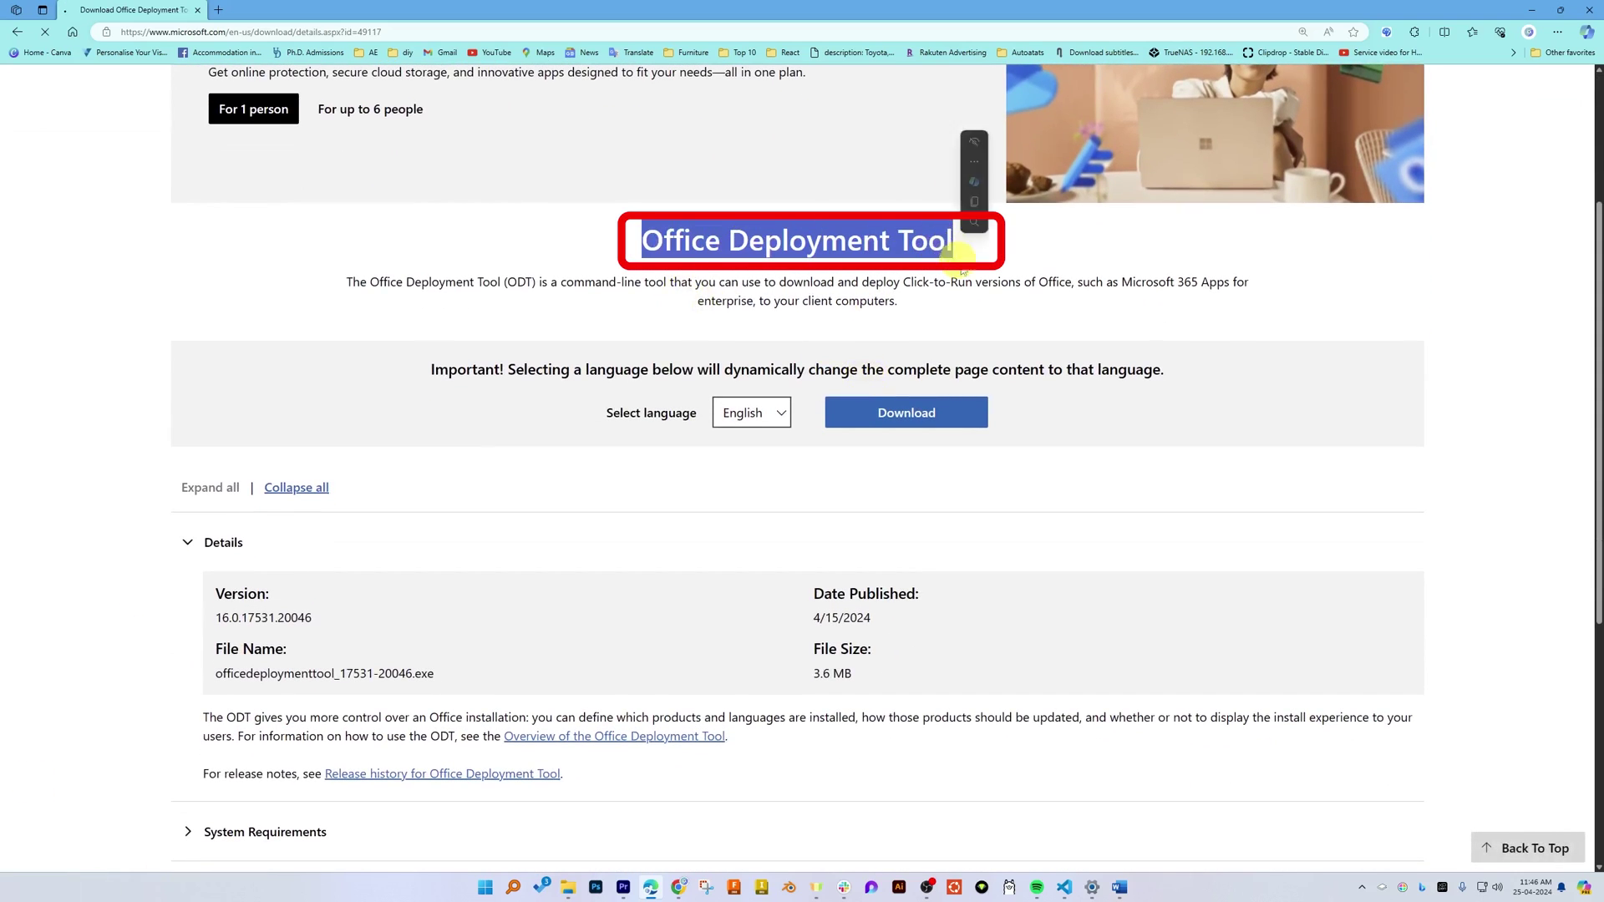
pyautogui.click(1052, 472)
pyautogui.click(916, 413)
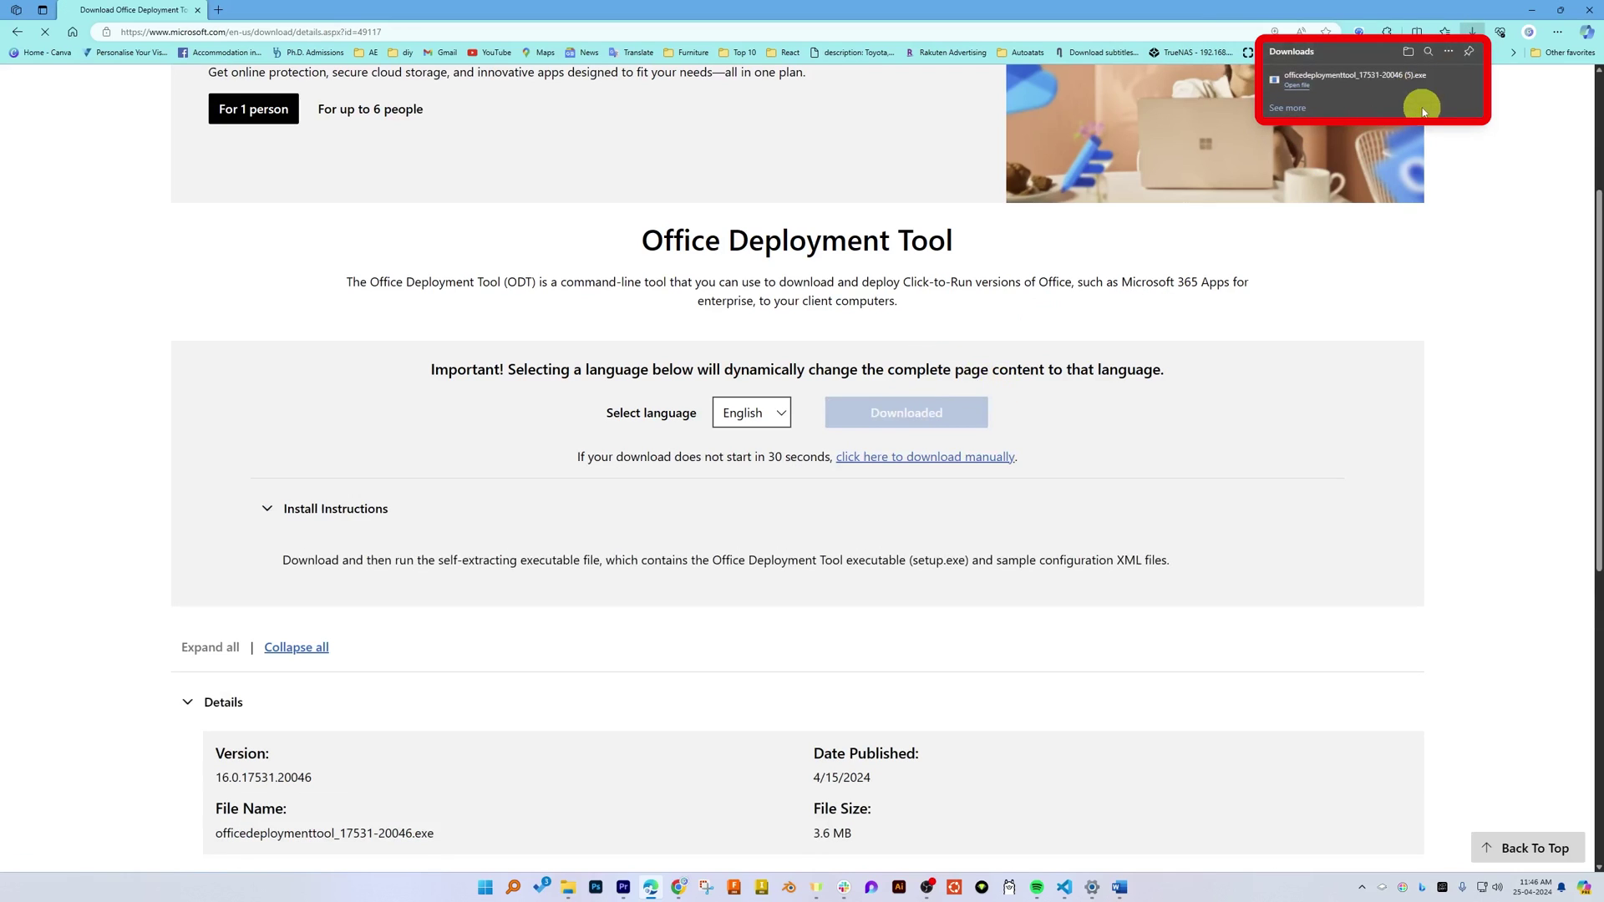
pyautogui.click(1359, 74)
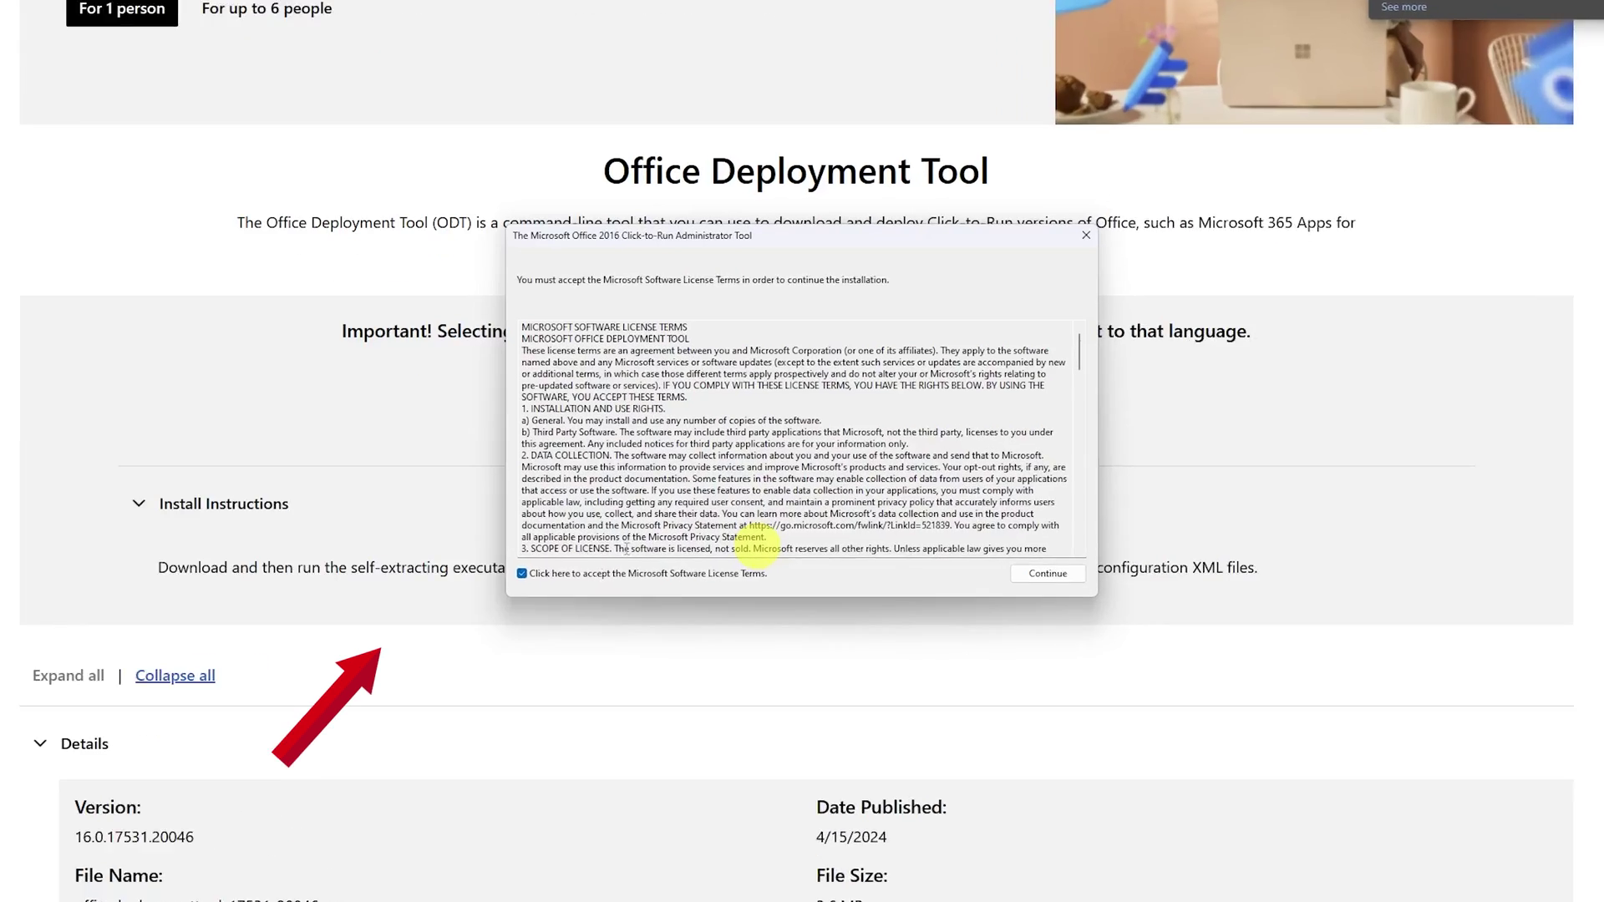
# - Accept the license terms and extract the tool into a new Desktop folder named office
pyautogui.click(422, 565)
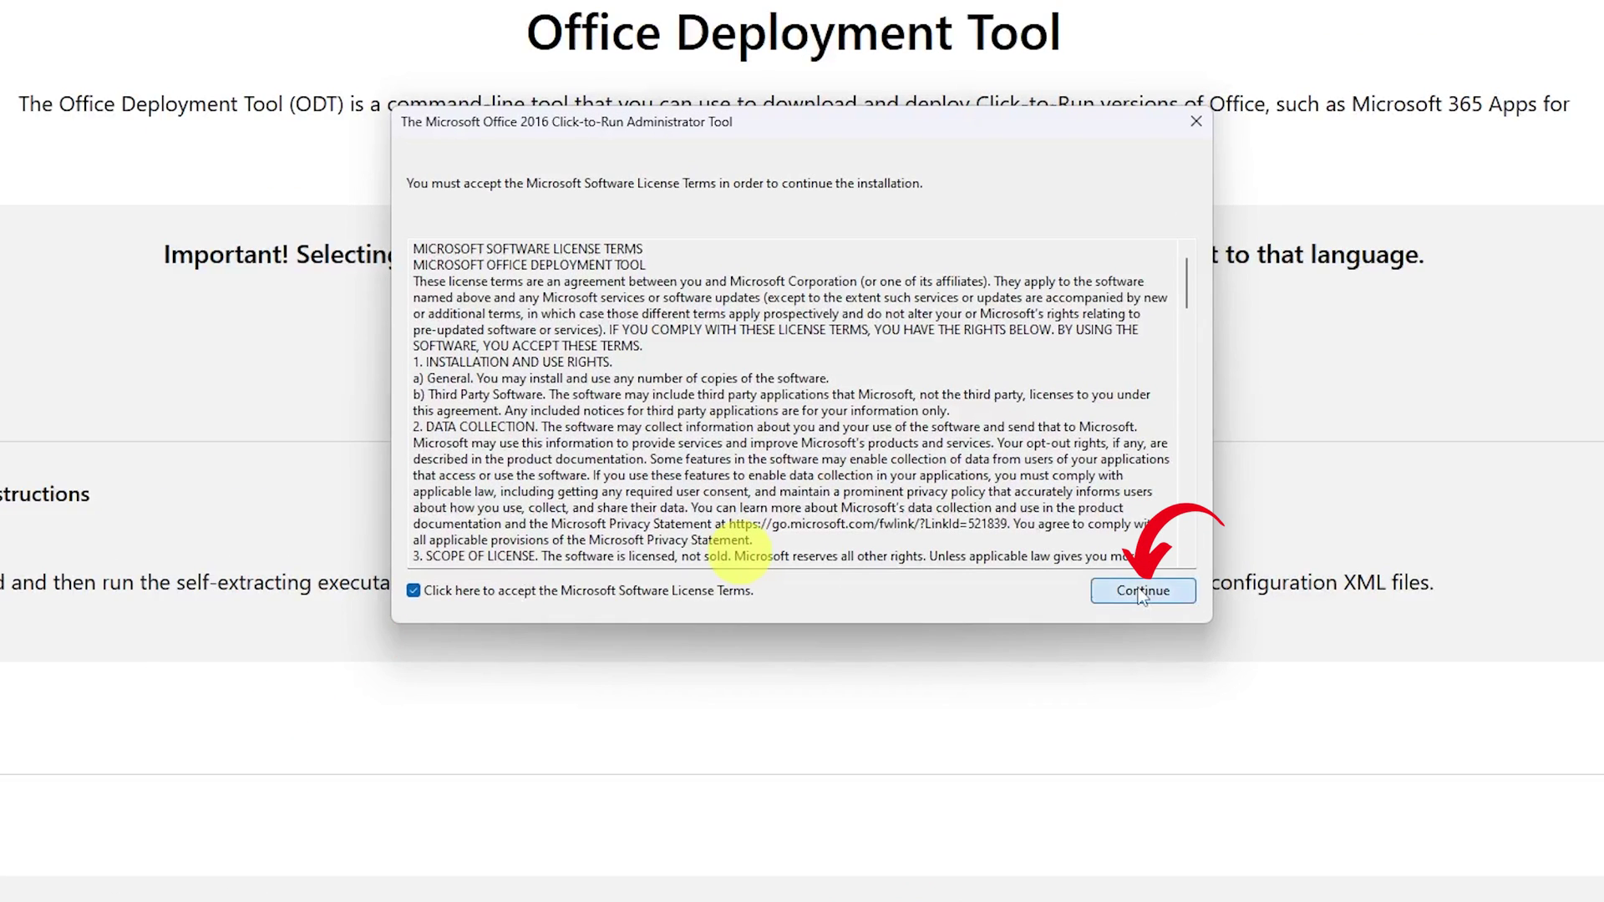
pyautogui.click(1141, 591)
pyautogui.click(694, 300)
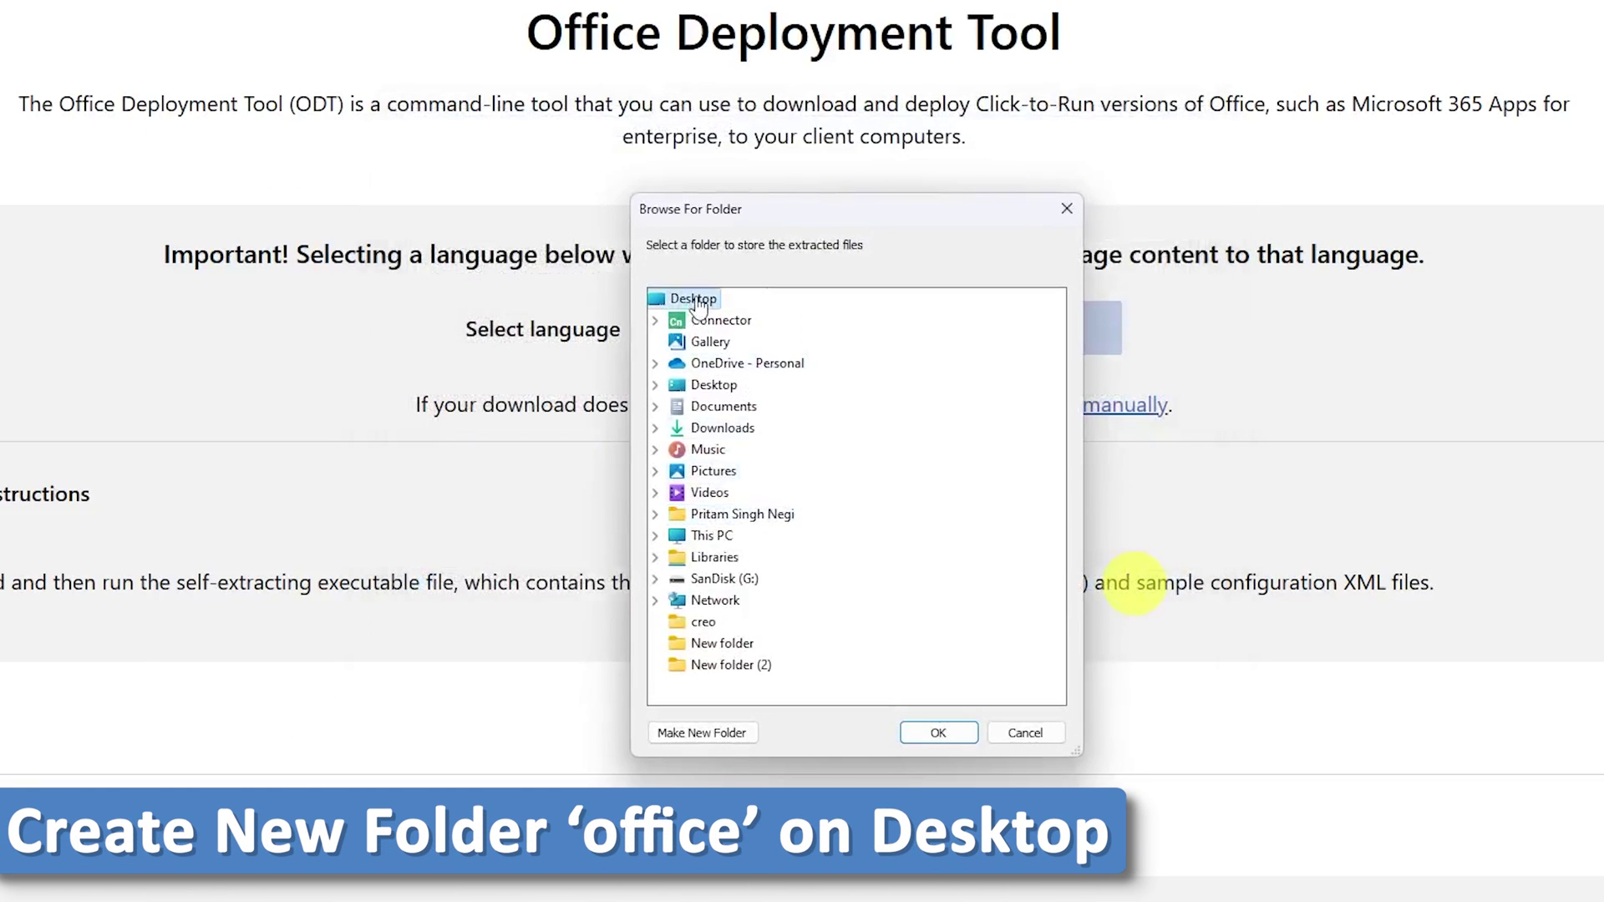
pyautogui.click(701, 732)
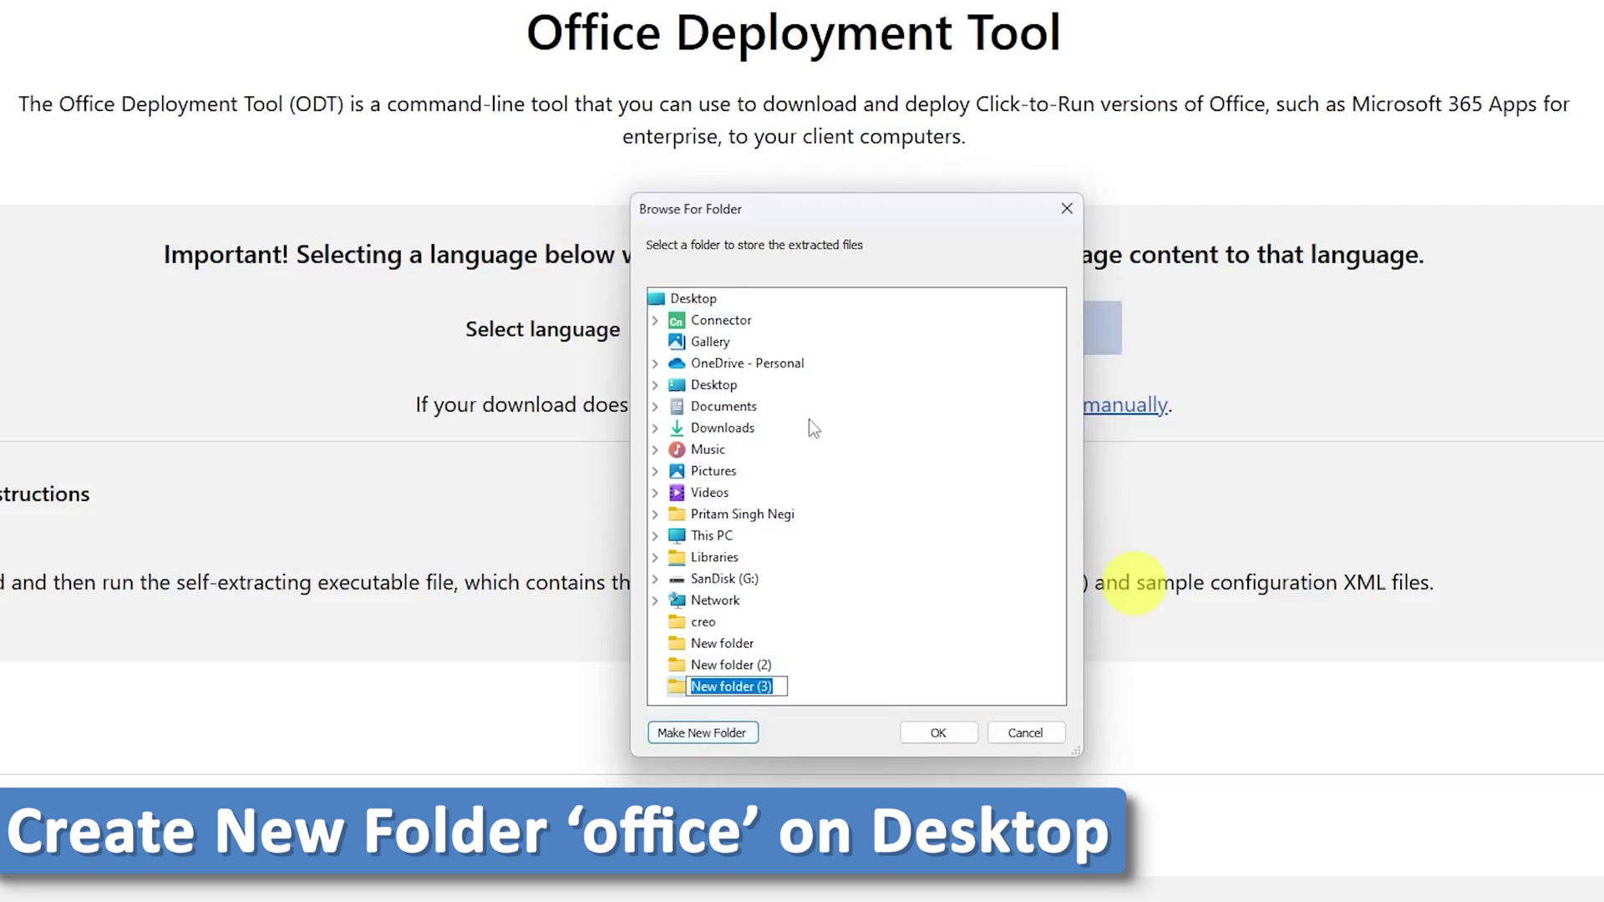
pyautogui.write('offi')
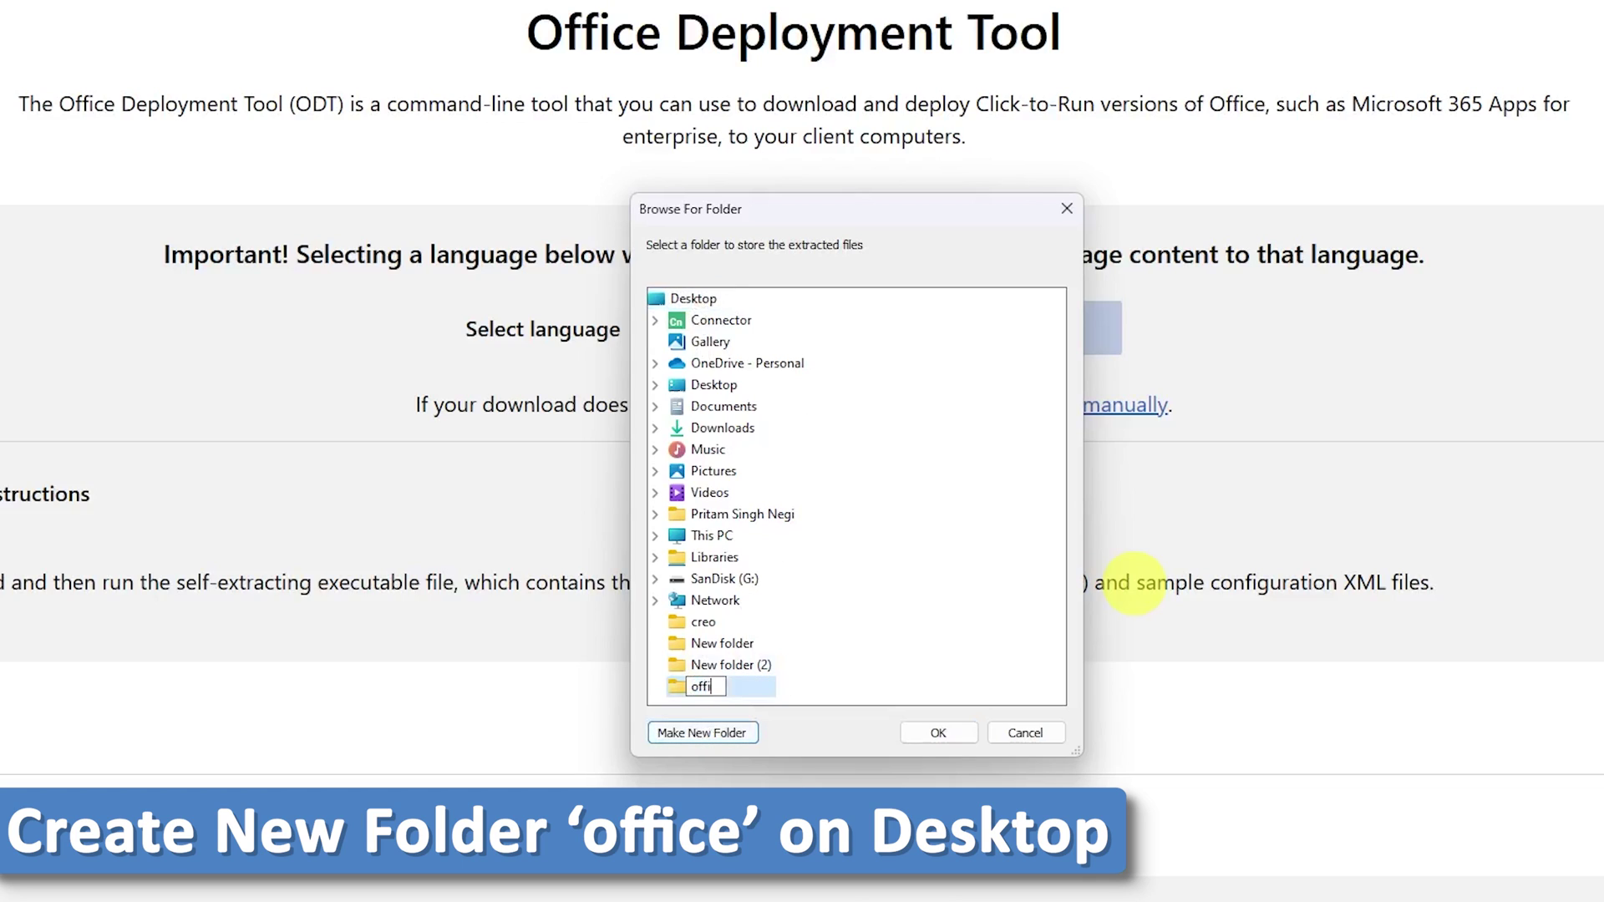
pyautogui.write('ce')
pyautogui.press('Return')
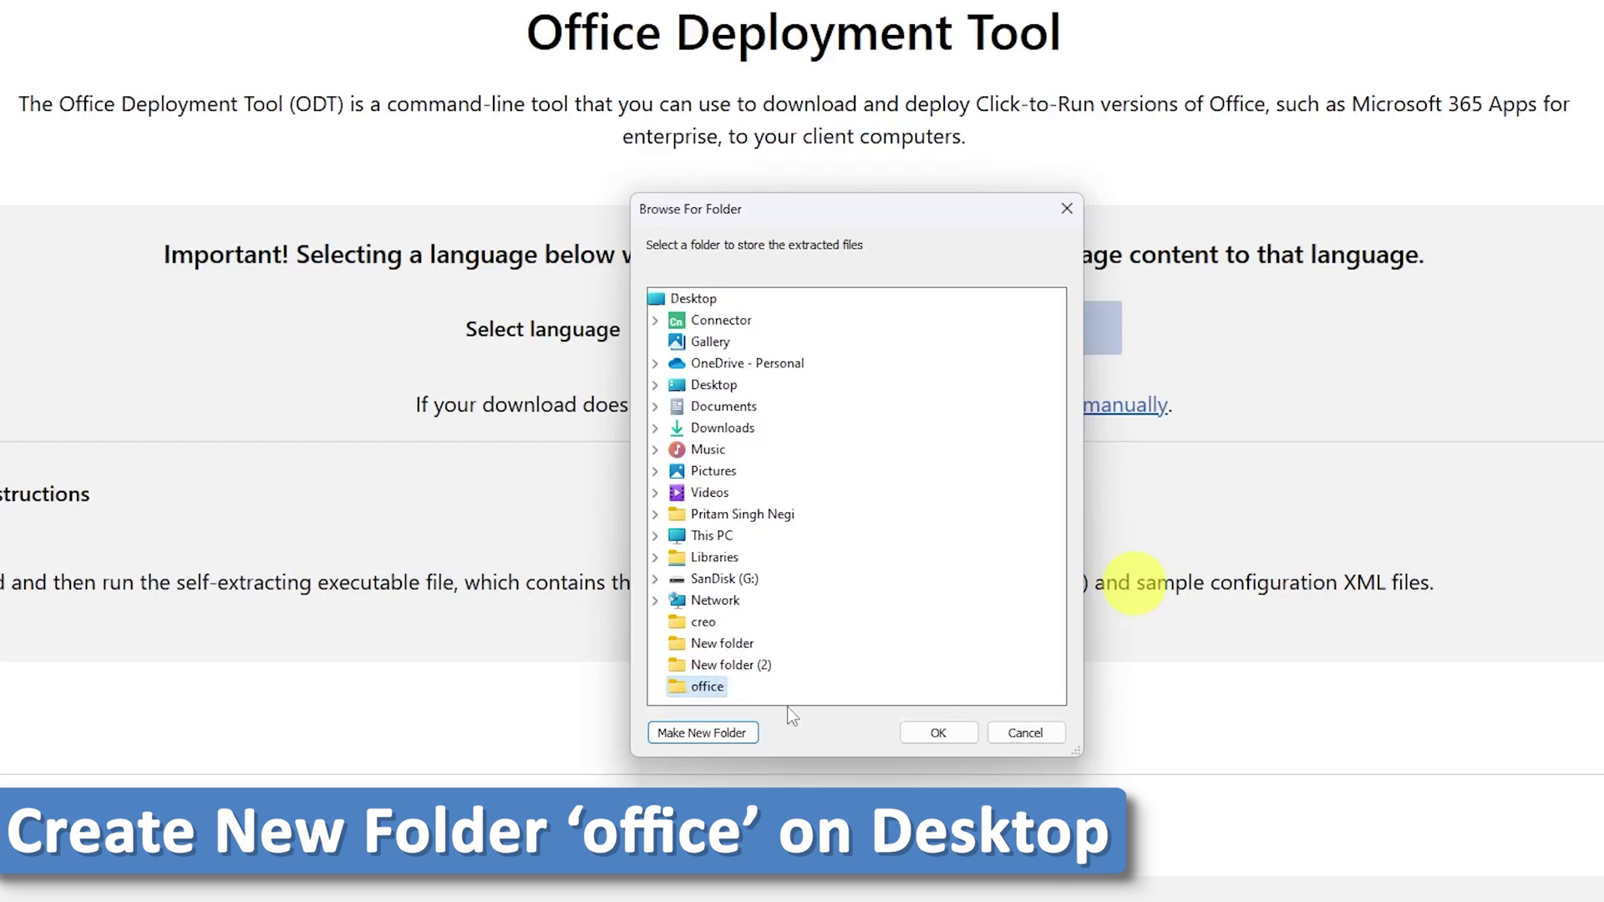
pyautogui.click(927, 733)
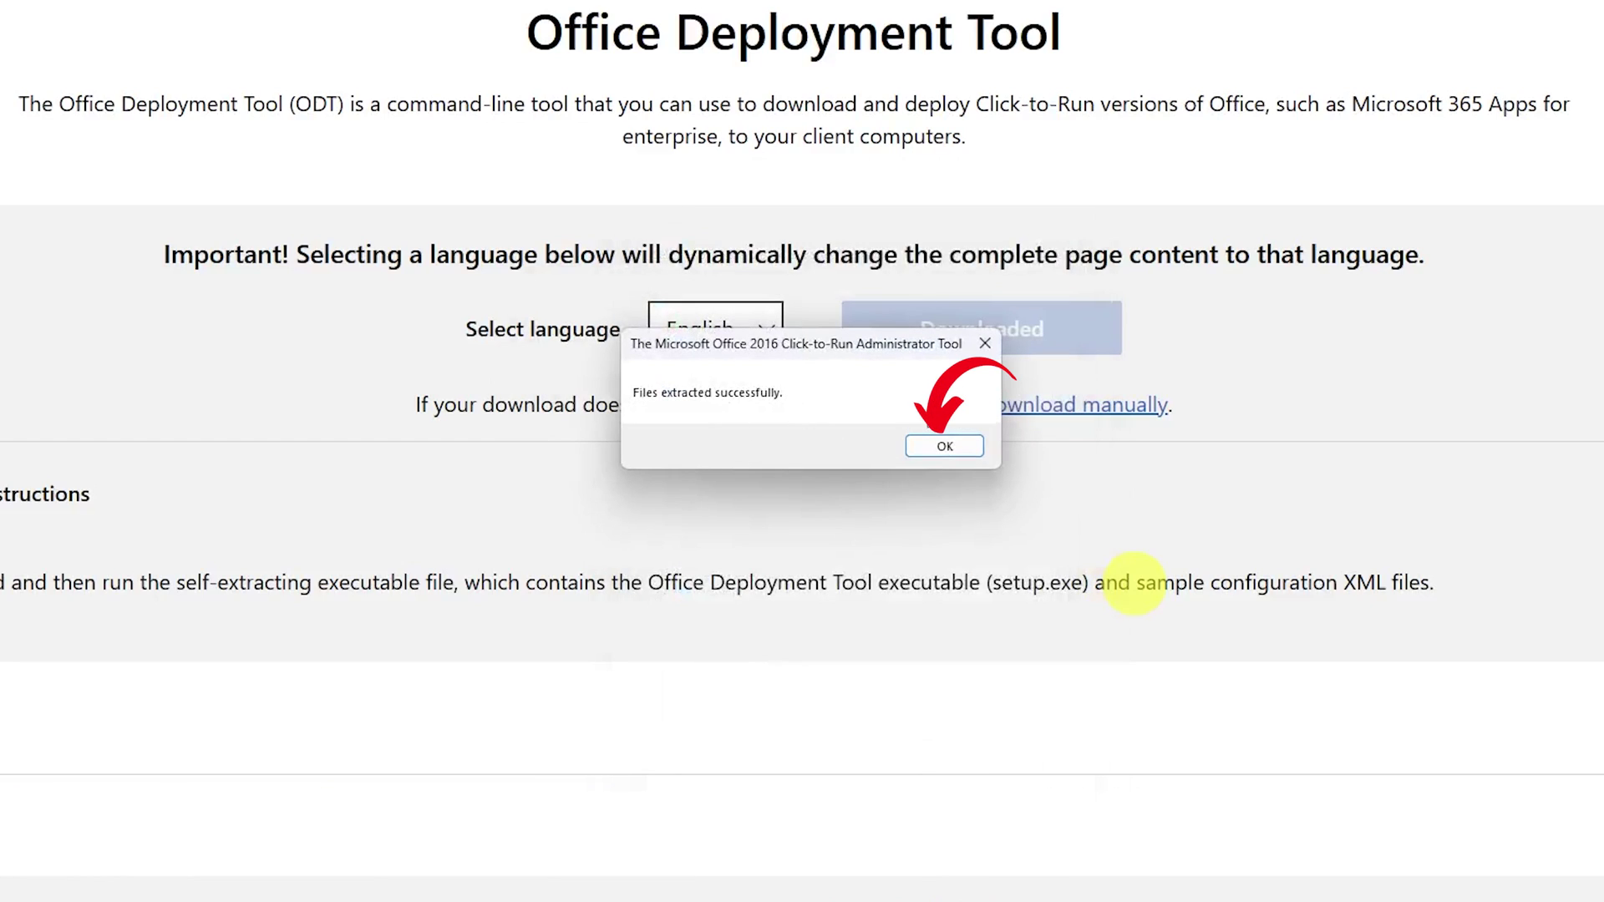
pyautogui.click(942, 447)
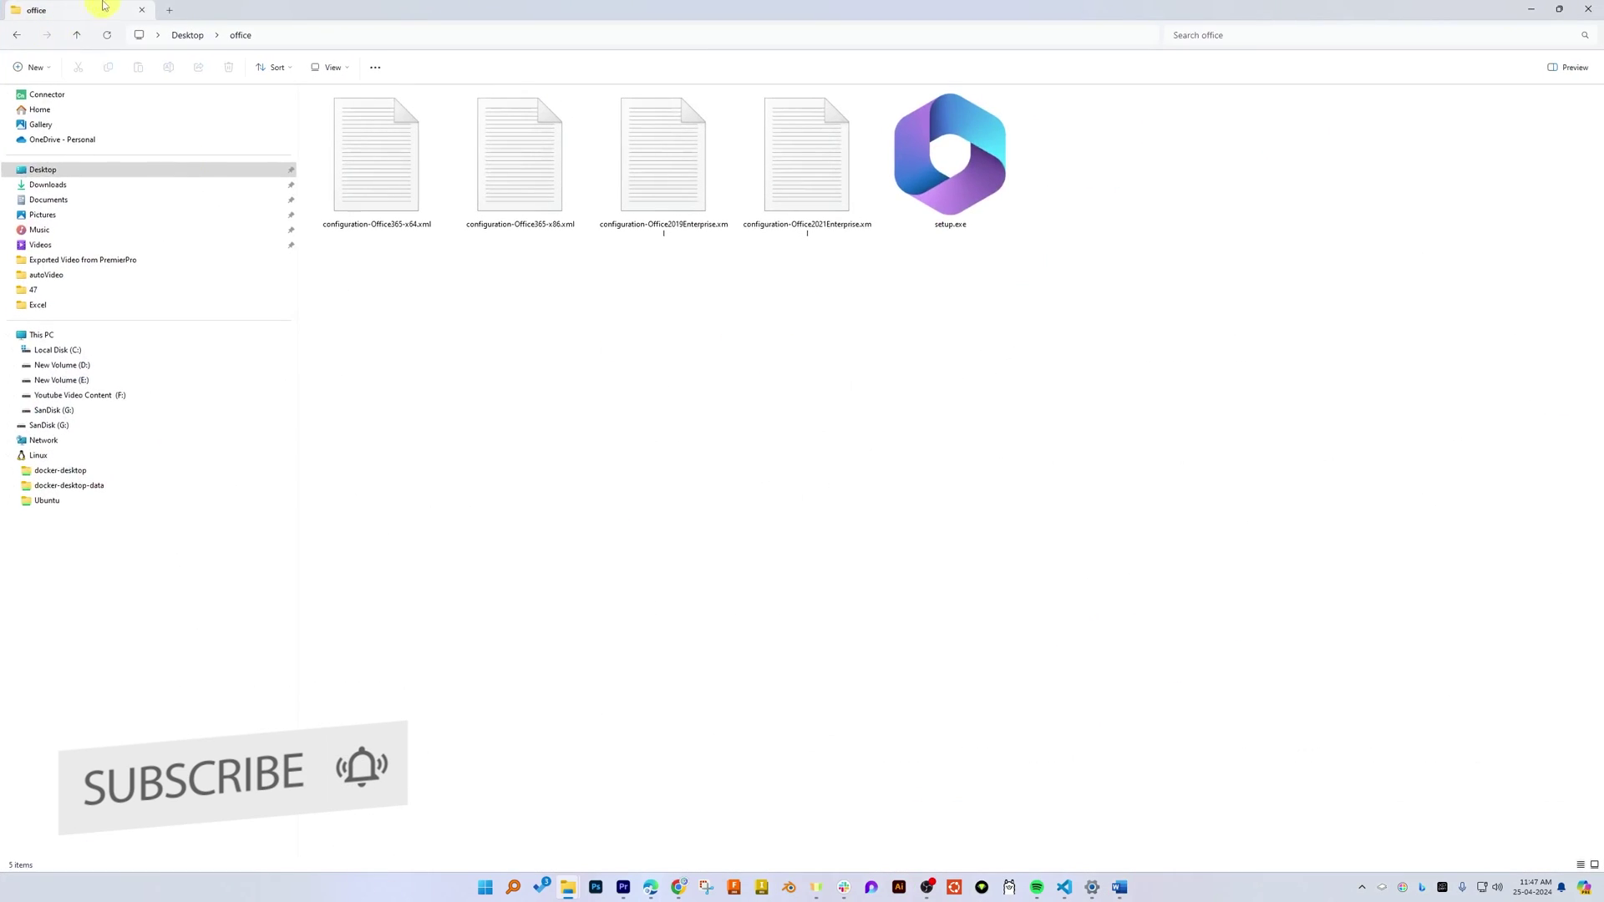
pyautogui.click(263, 35)
# - In Desktop\office, permanently delete the three unneeded sample configuration XMLs
pyautogui.click(499, 376)
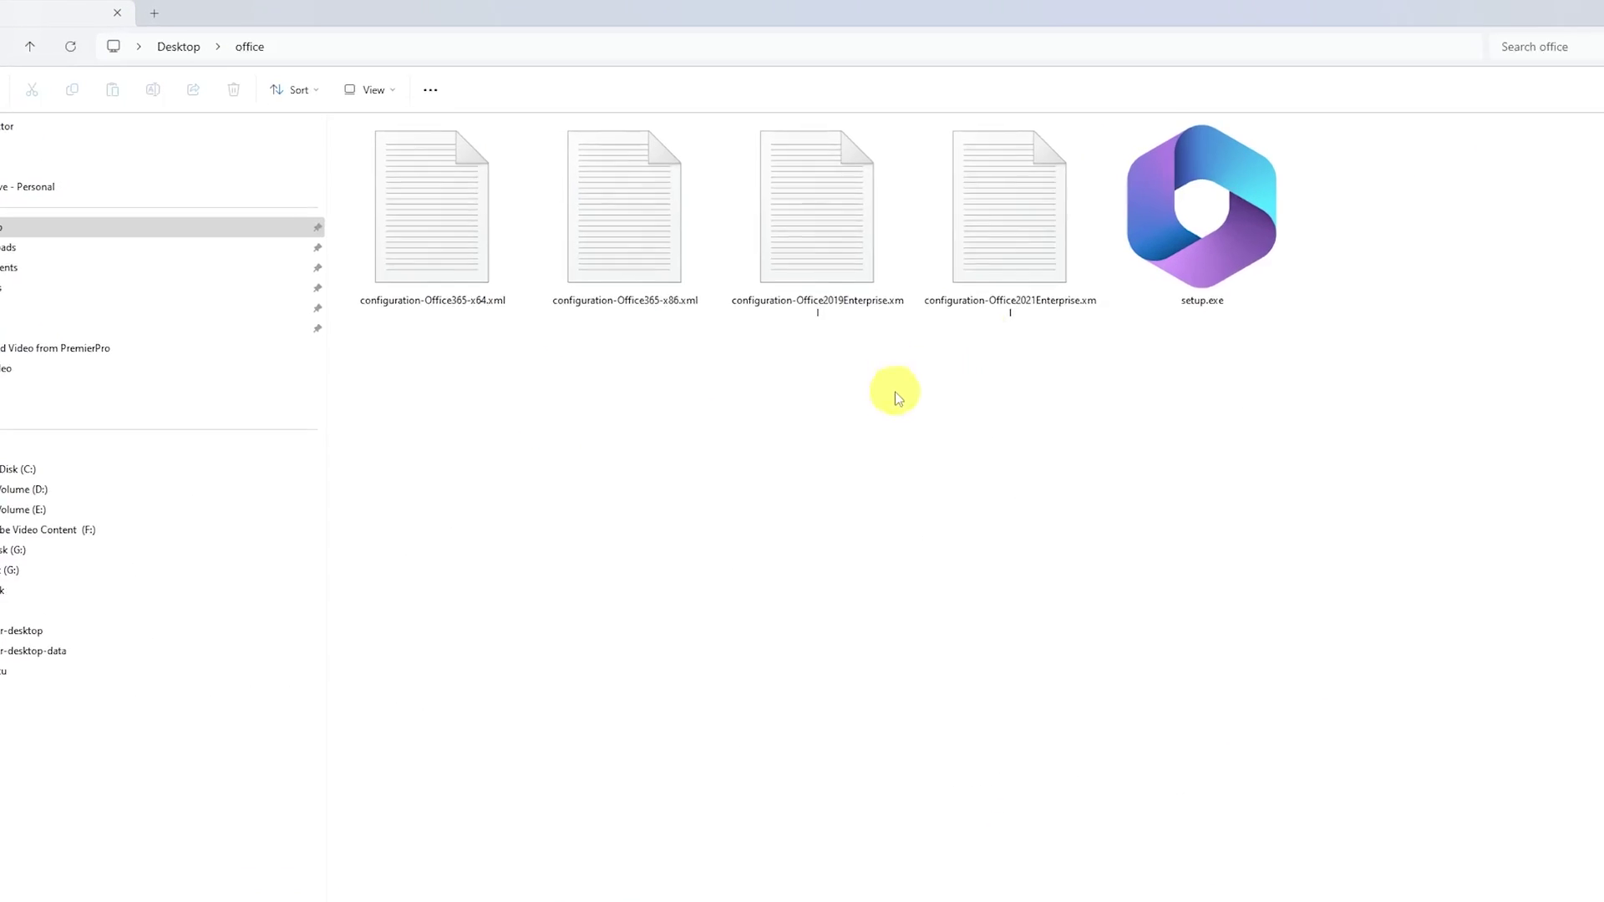
pyautogui.moveTo(1063, 392); pyautogui.dragTo(628, 157)
pyautogui.hotkey('shift', 'Delete')
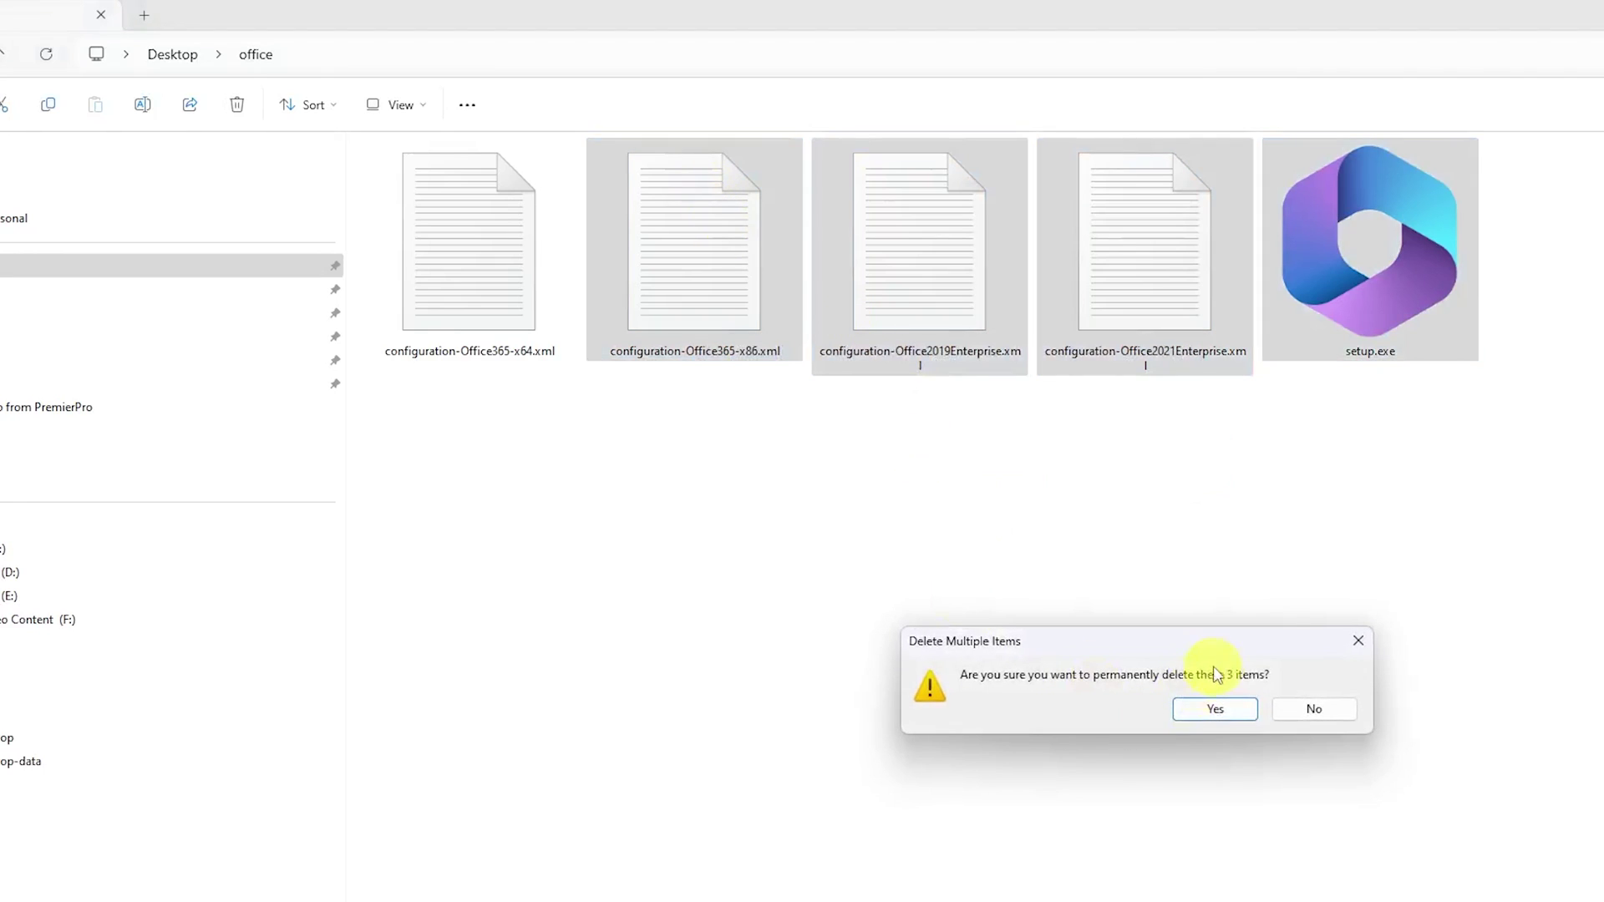
pyautogui.click(1209, 706)
# - Rename configuration-Office365-x64.xml by removing the -Office365-x64 part of its name
pyautogui.rightClick(538, 248)
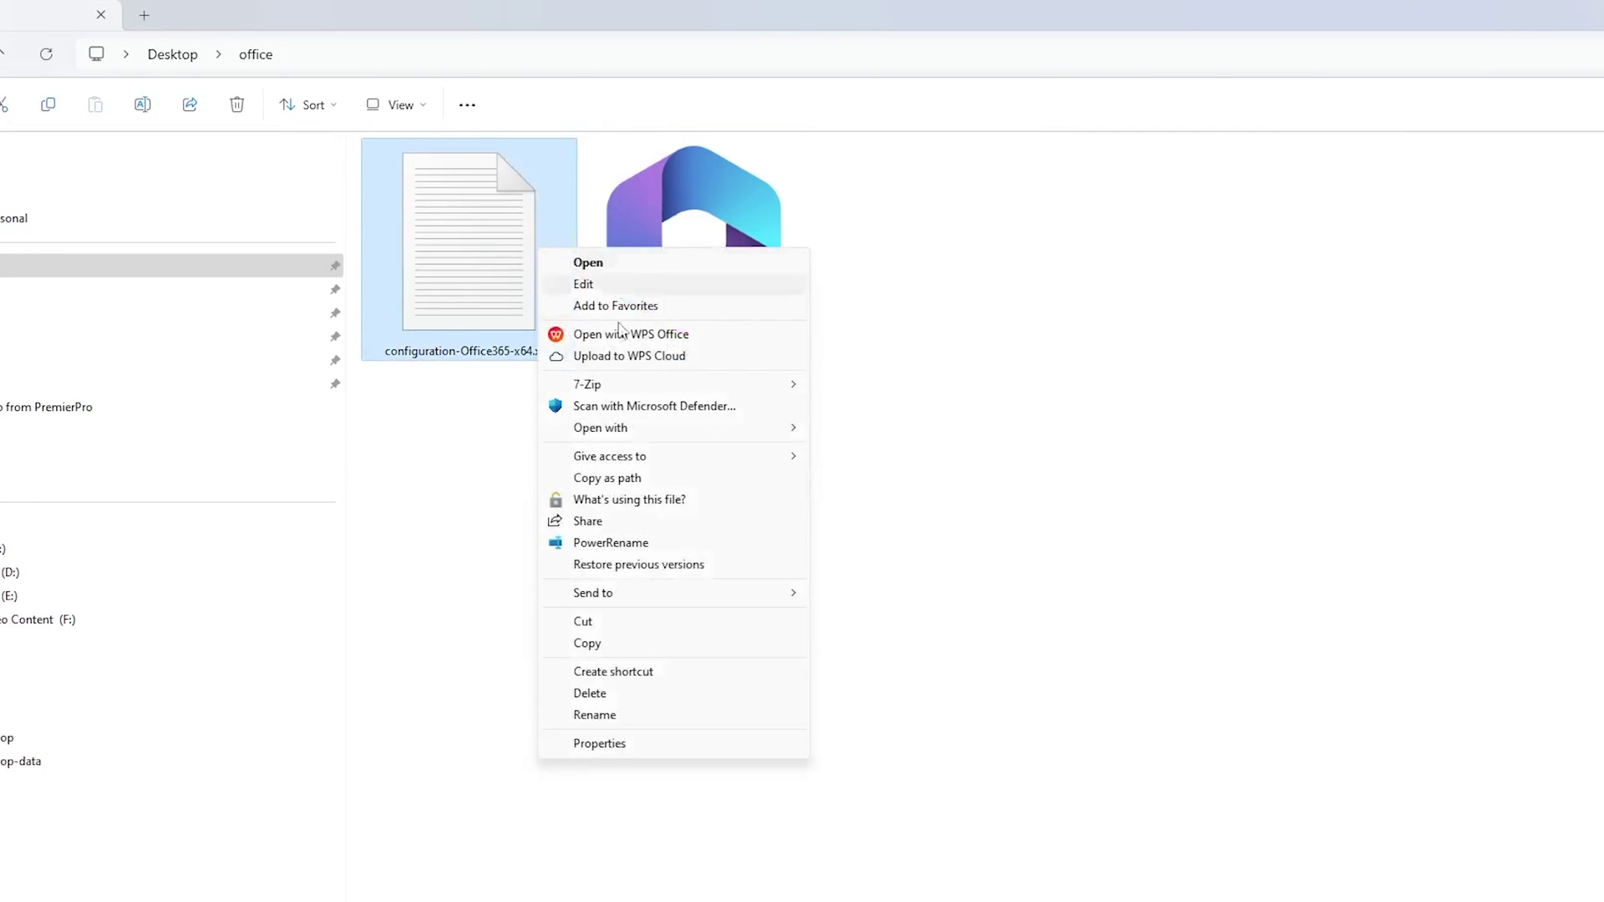
pyautogui.click(659, 716)
pyautogui.press('Escape')
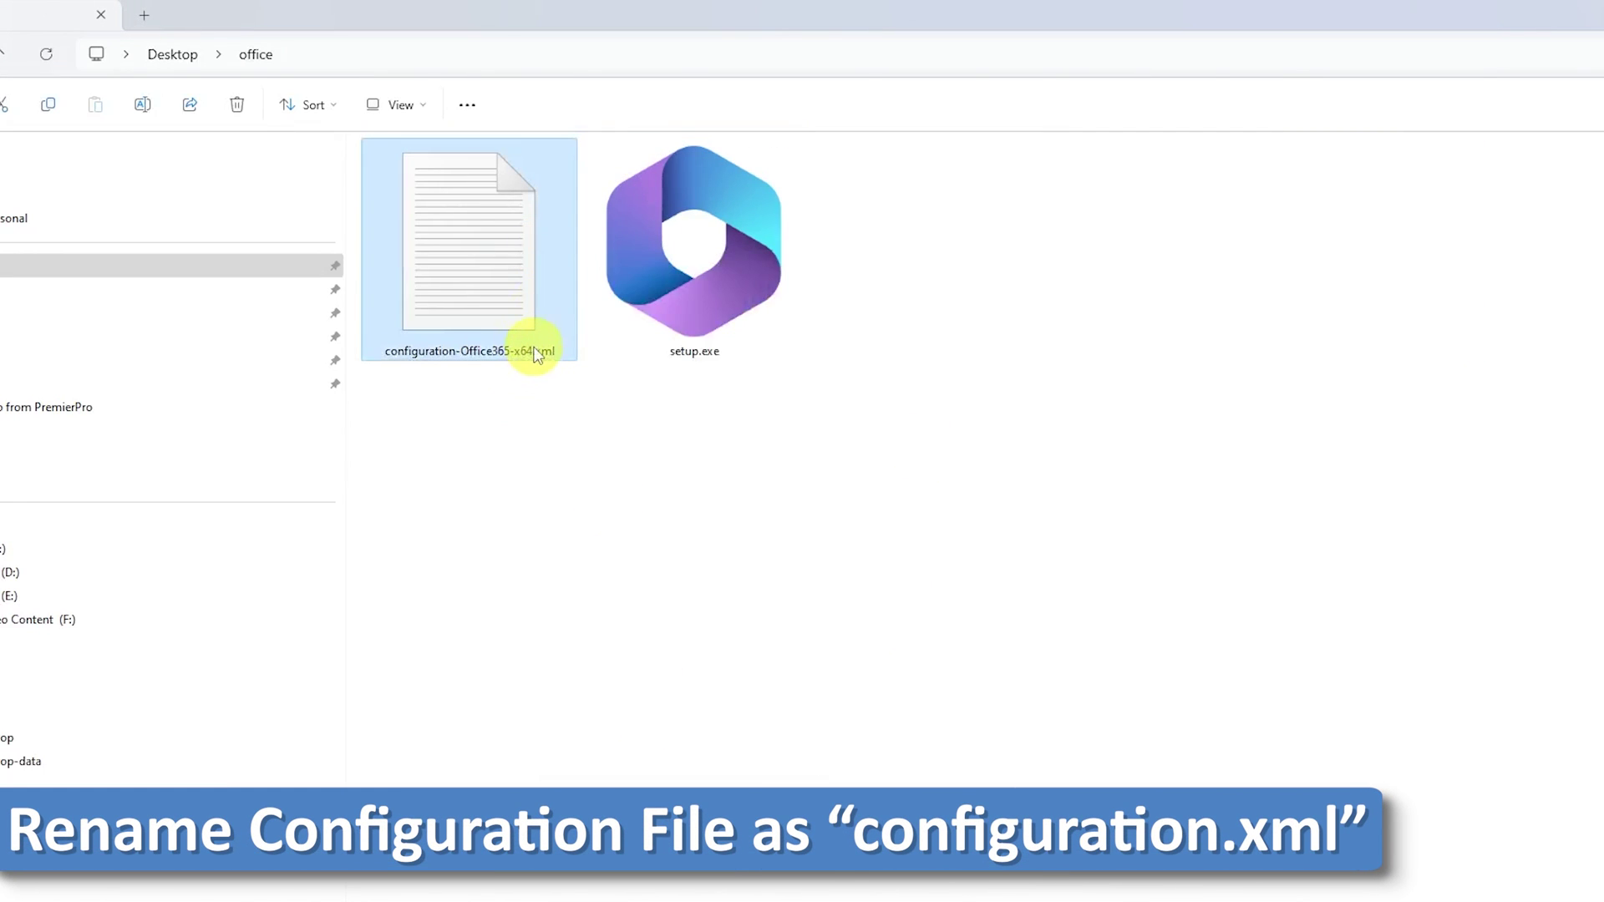
pyautogui.rightClick(525, 298)
pyautogui.click(602, 758)
pyautogui.click(532, 353)
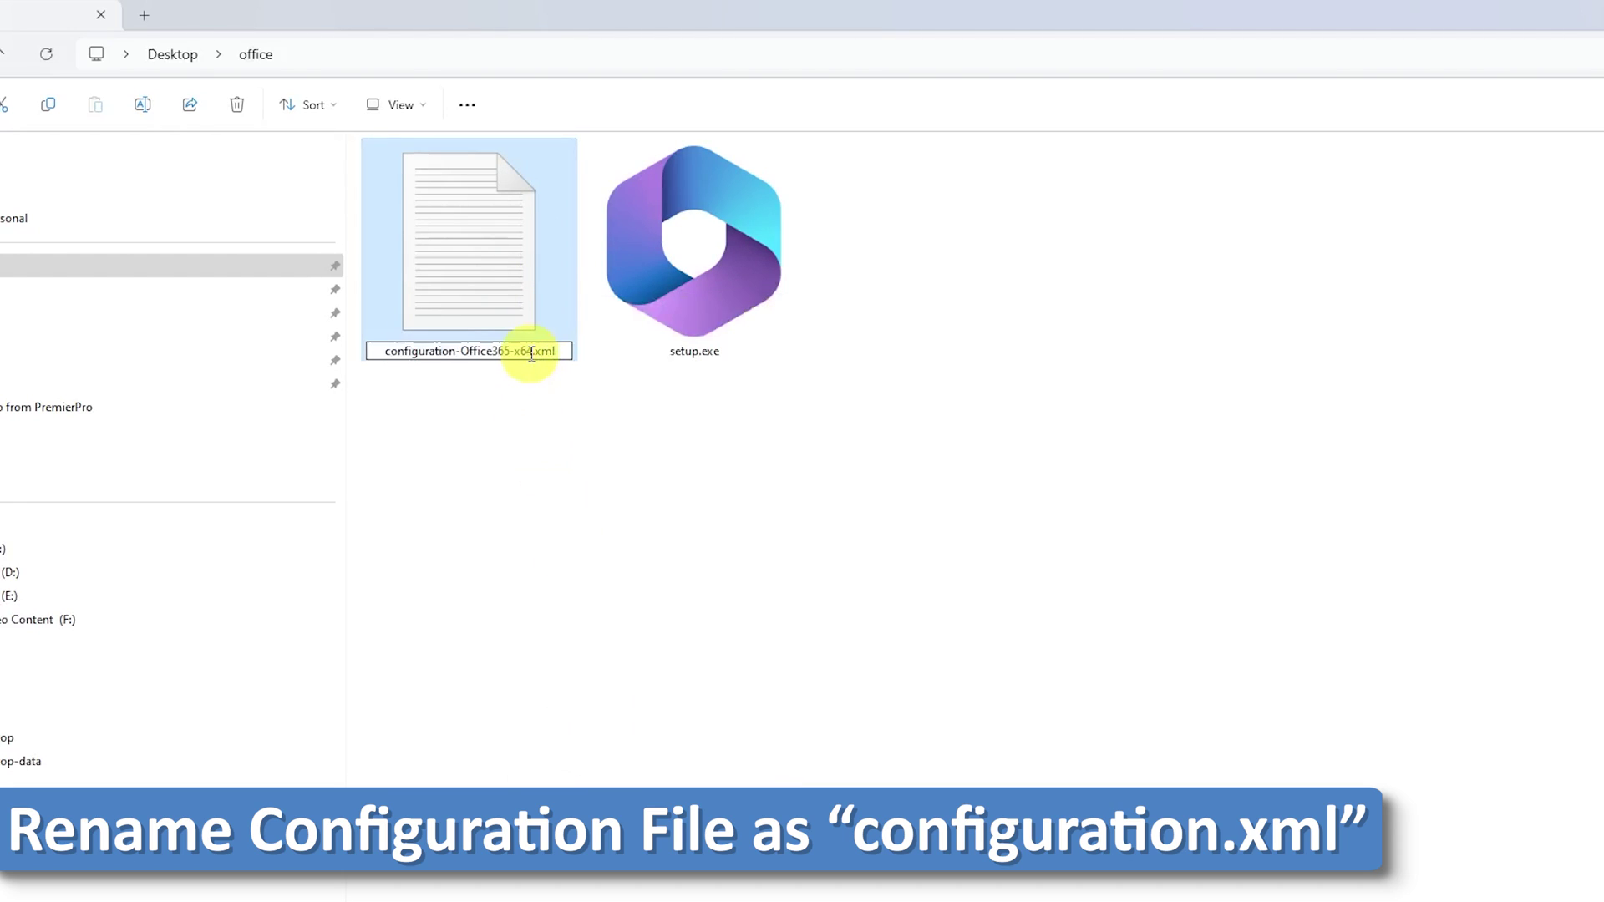
pyautogui.moveTo(531, 352); pyautogui.dragTo(459, 356)
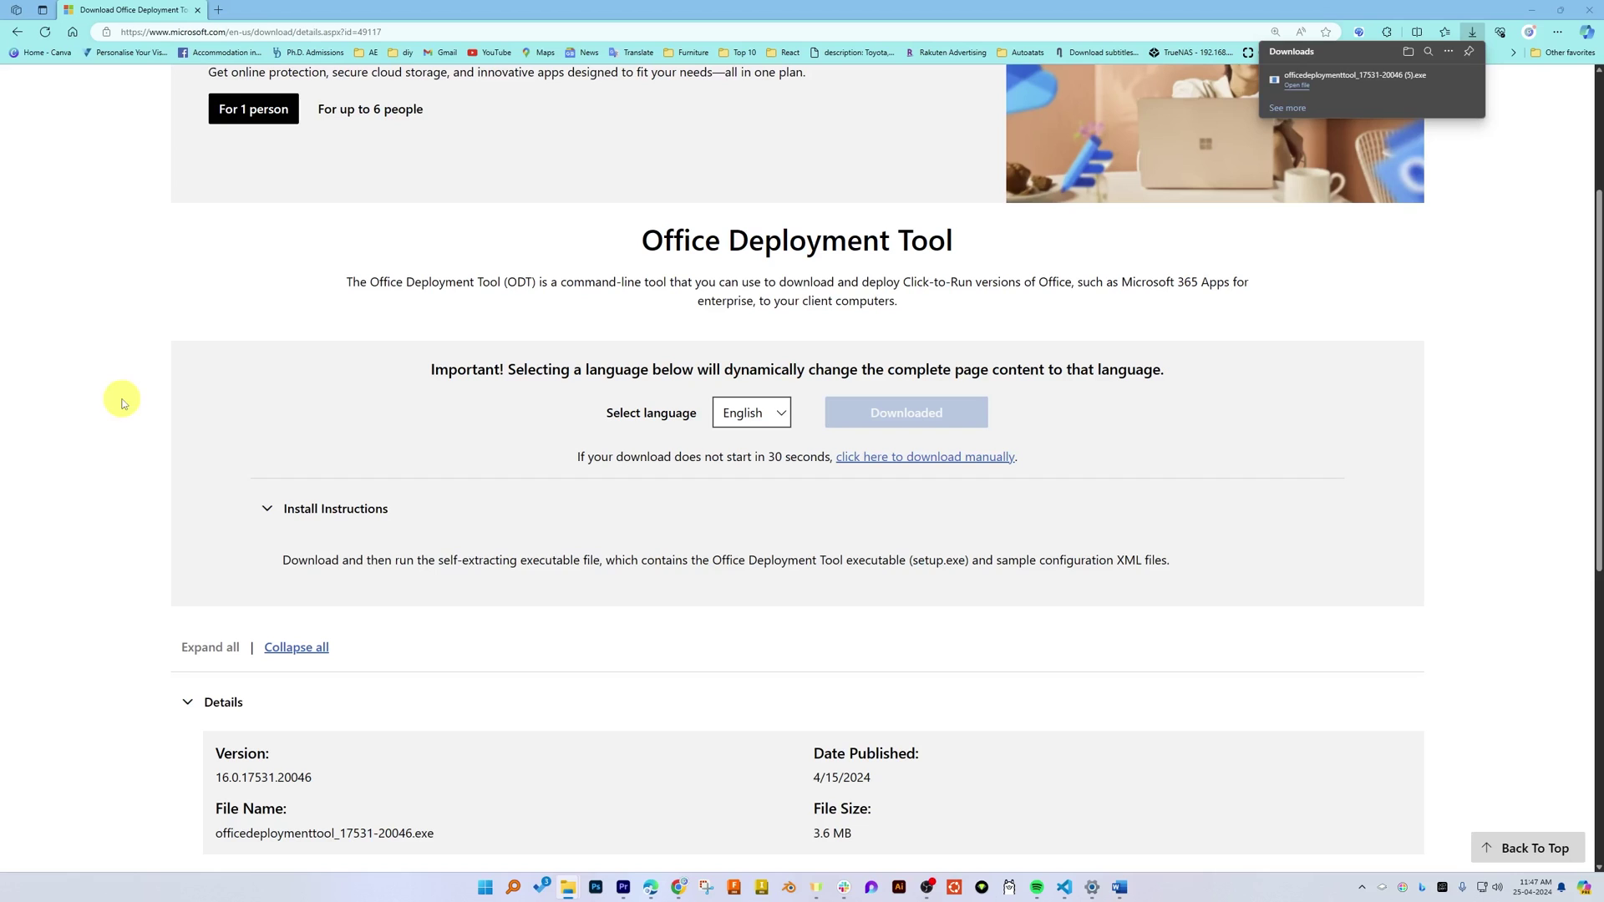
# - Open the Install Office LTSC preview article on Microsoft Learn in a new tab
pyautogui.click(1532, 317)
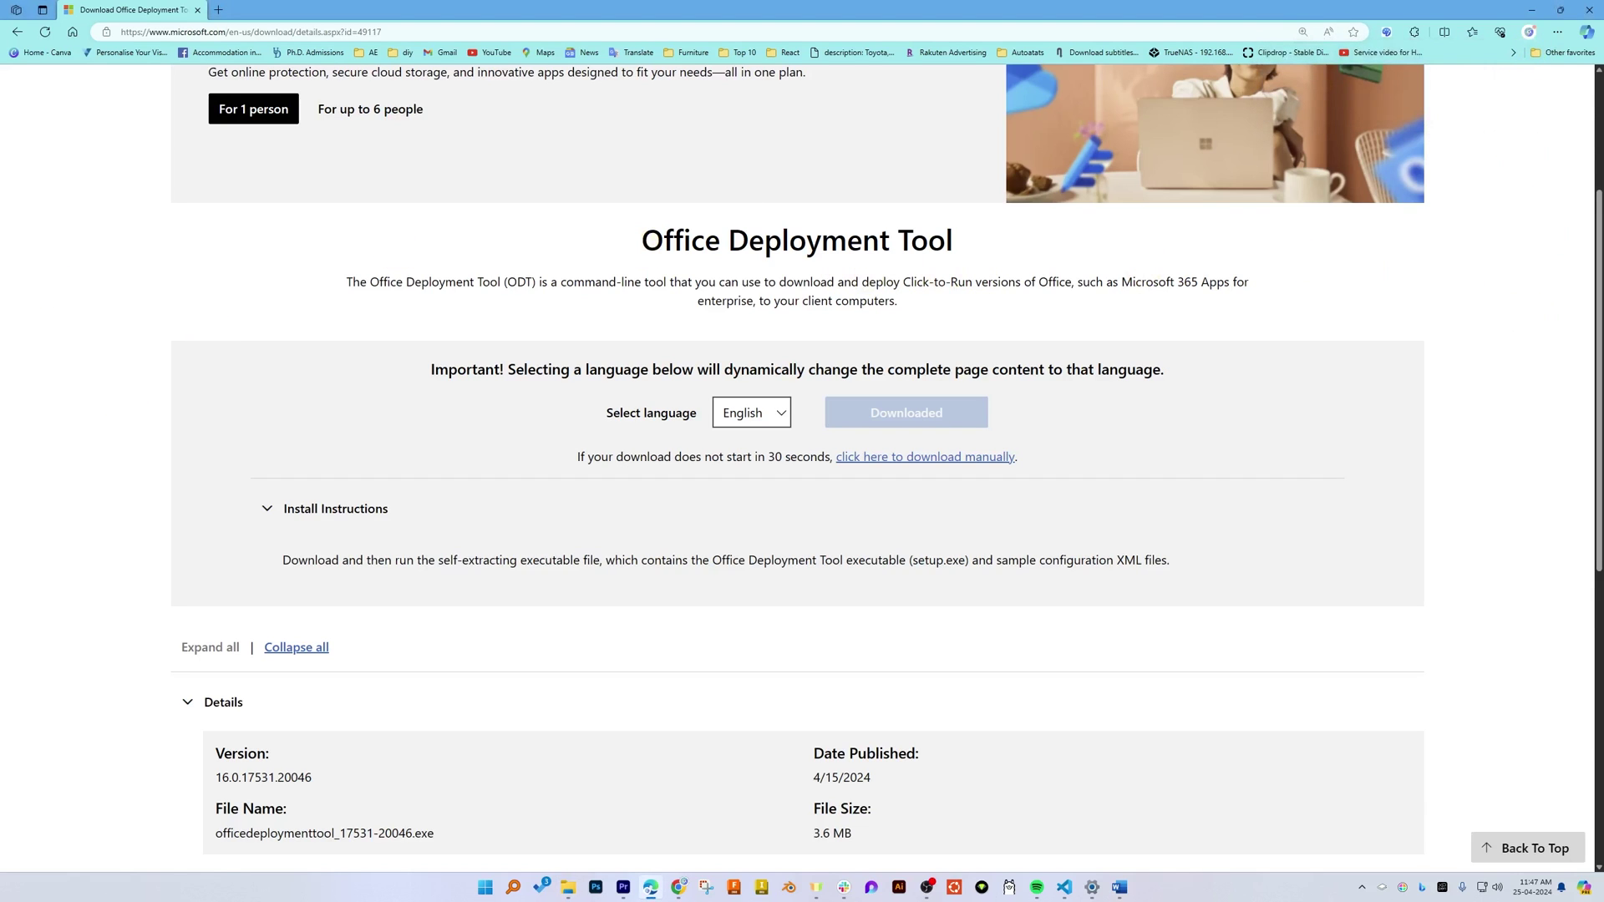
pyautogui.click(218, 9)
pyautogui.write('https://learn.microsoft.com/en-us/deployoffice/preview-ltsc2024/install-ltsc-preview#activate-office-ltsc-preview')
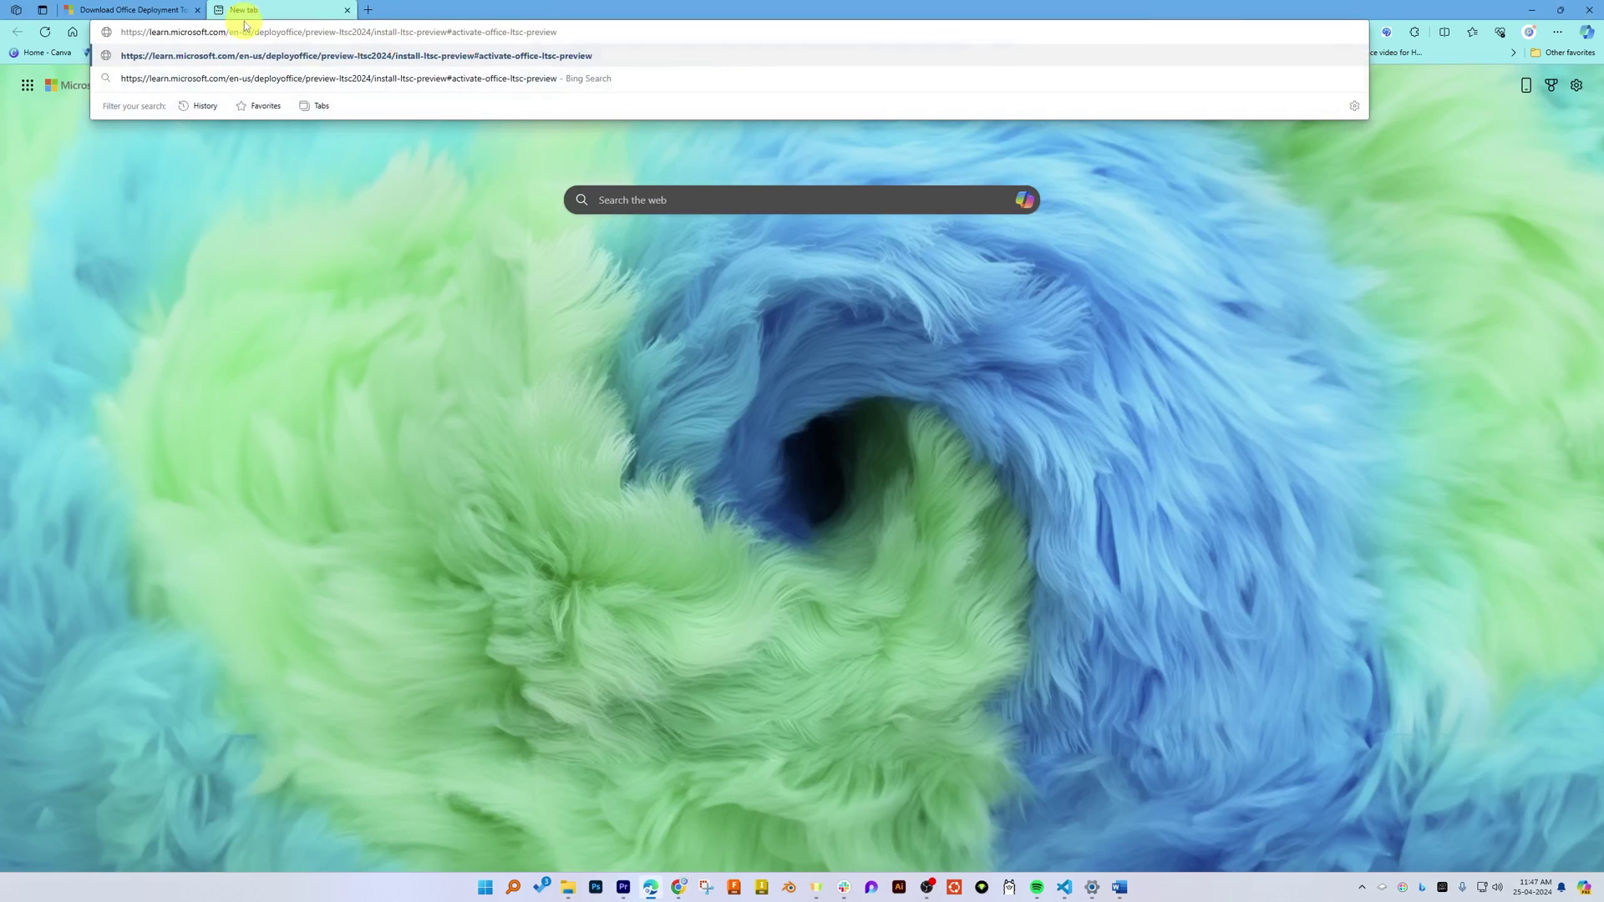
pyautogui.press('Return')
# - Copy the article's example configuration.xml, then select configuration.xml in the office folder
pyautogui.scroll(-5, 734, 479)
pyautogui.scroll(5, 734, 480)
pyautogui.scroll(20, 734, 481)
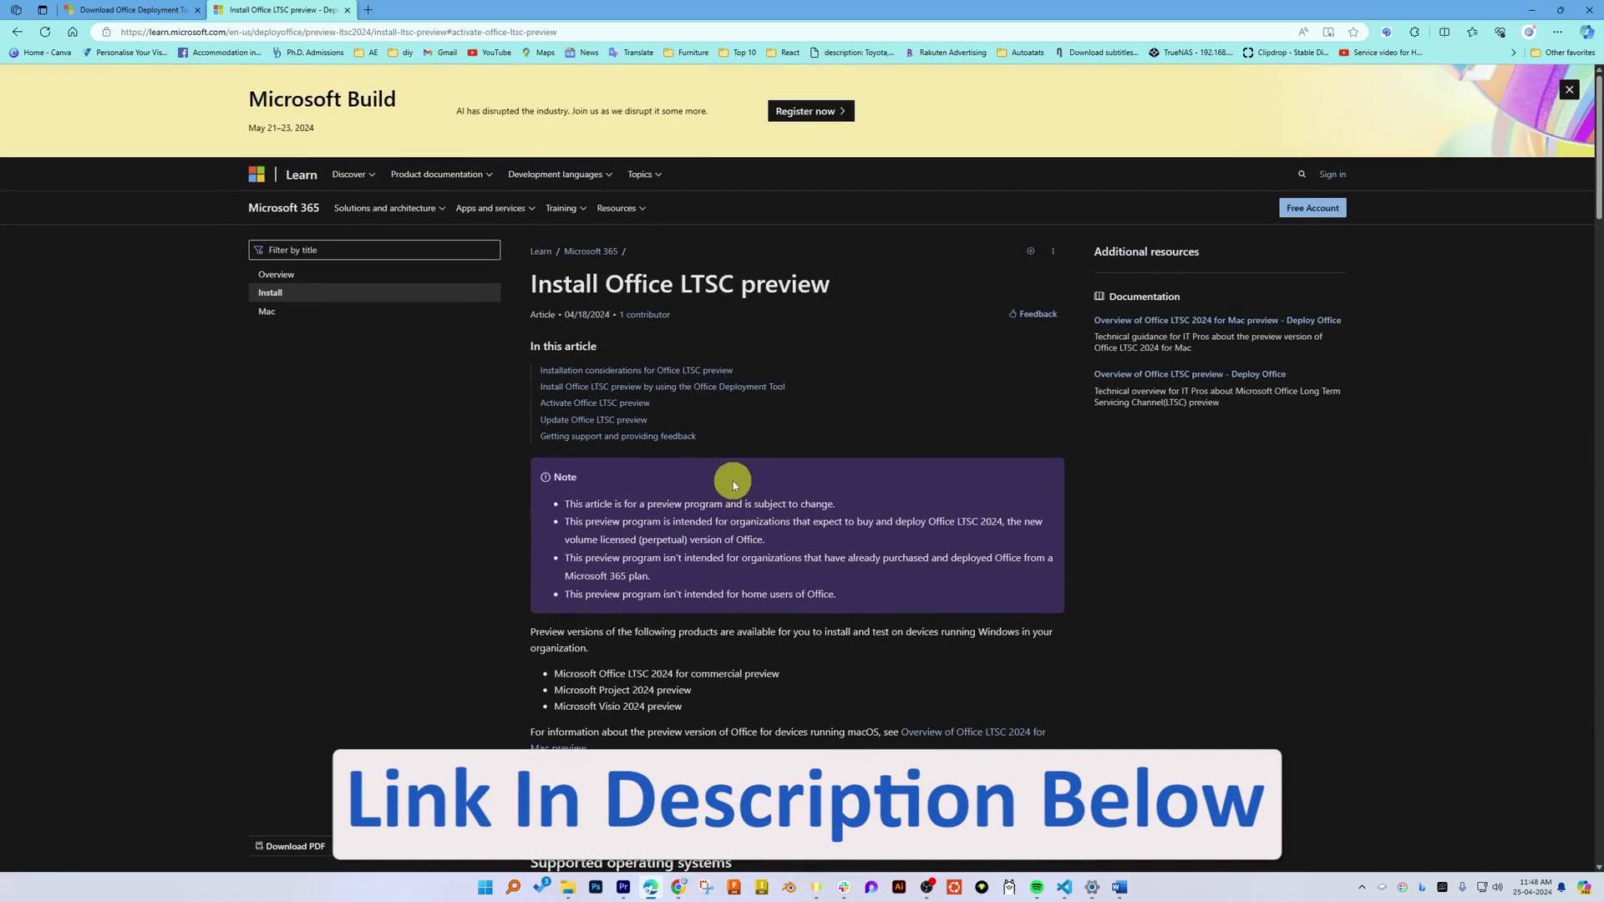
pyautogui.moveTo(537, 288); pyautogui.dragTo(834, 279)
pyautogui.scroll(-18, 791, 470)
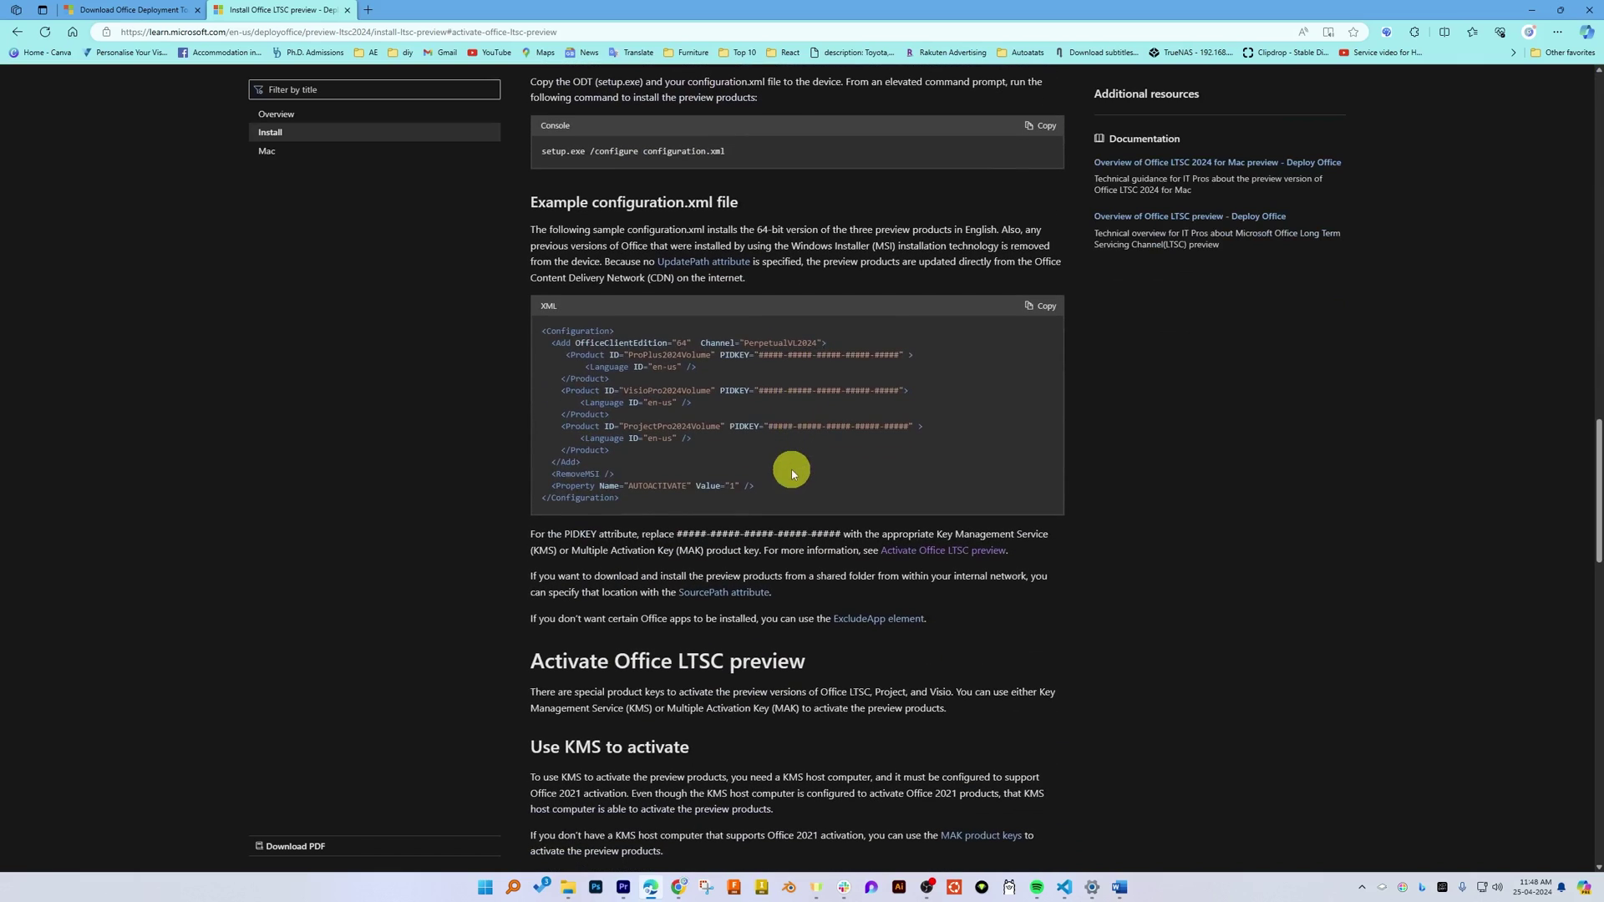
pyautogui.click(1060, 308)
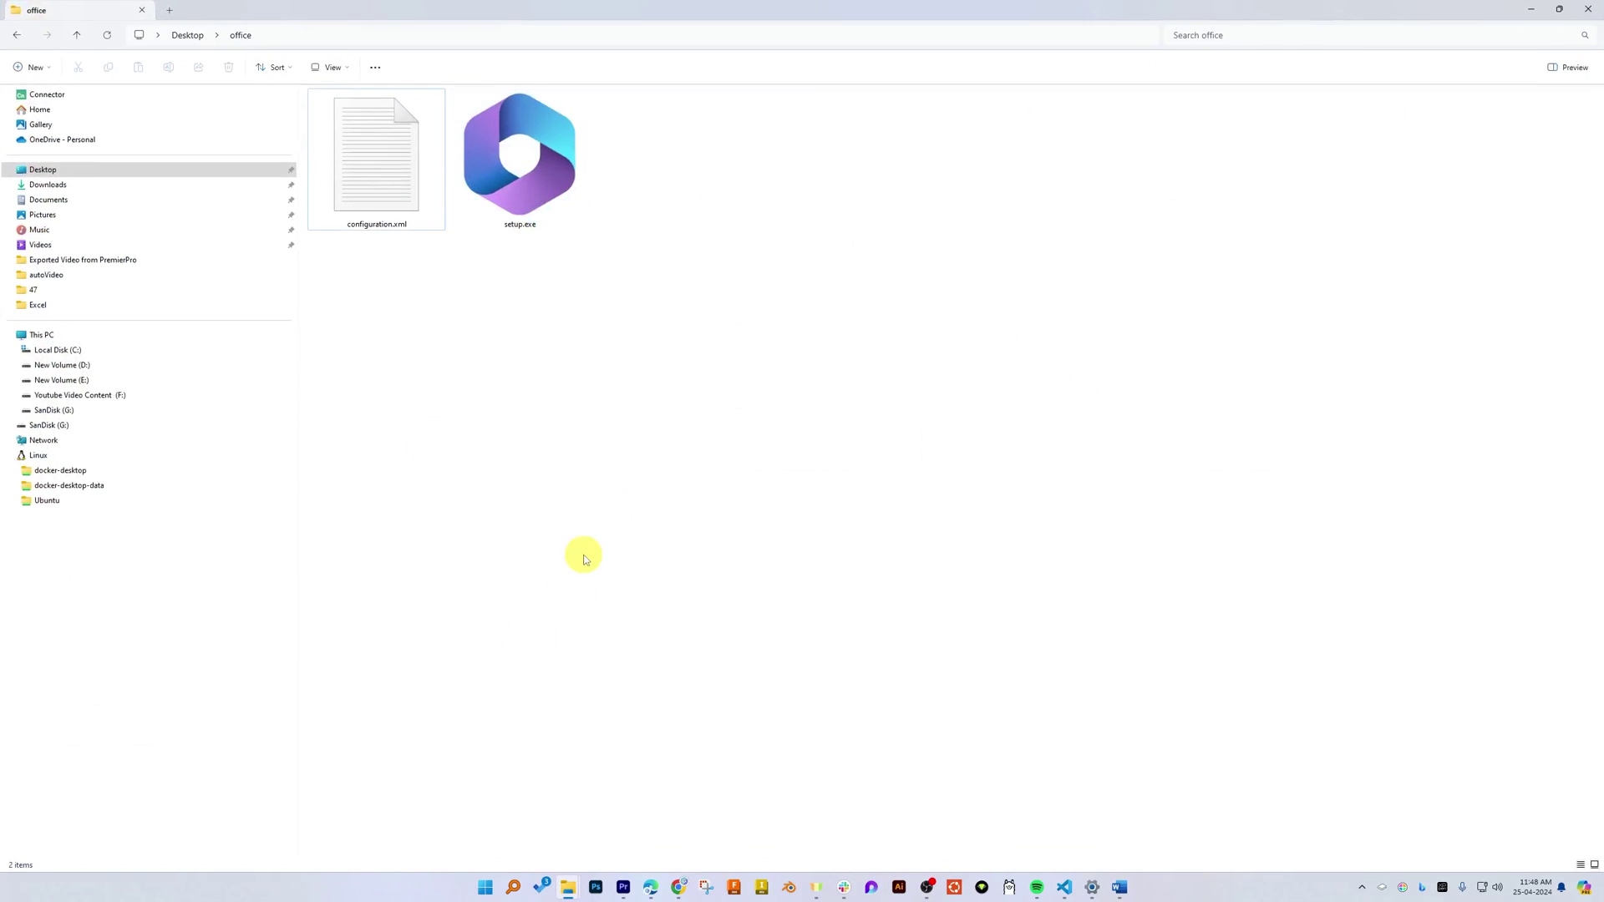
pyautogui.click(351, 159)
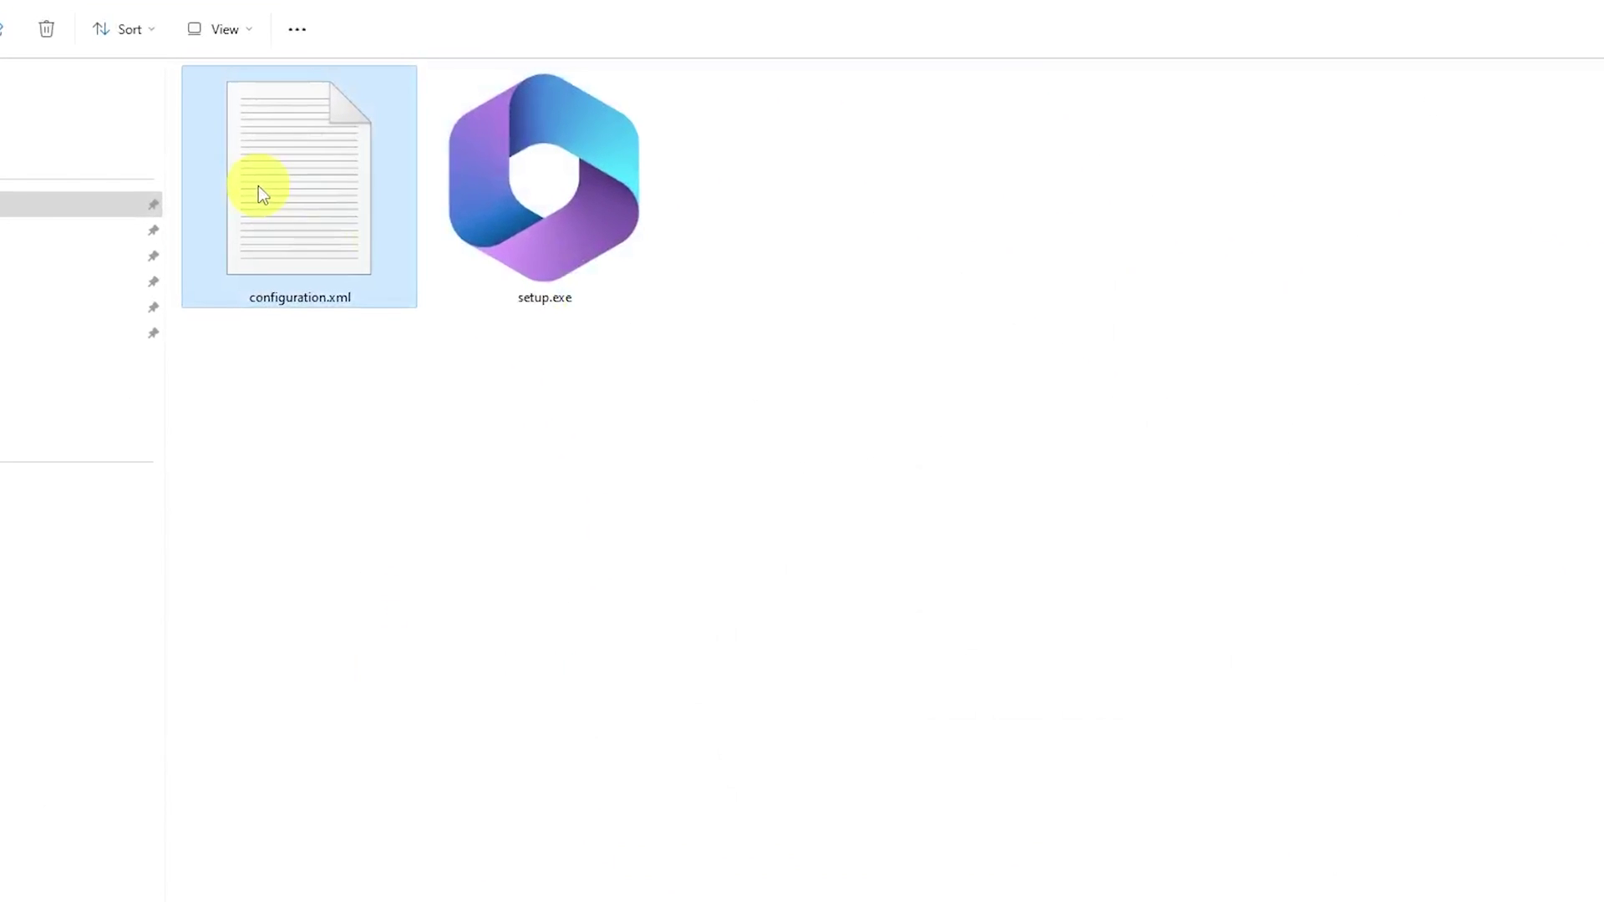
# - Open configuration.xml with Notepad via Open with
pyautogui.rightClick(259, 187)
pyautogui.moveTo(501, 386)
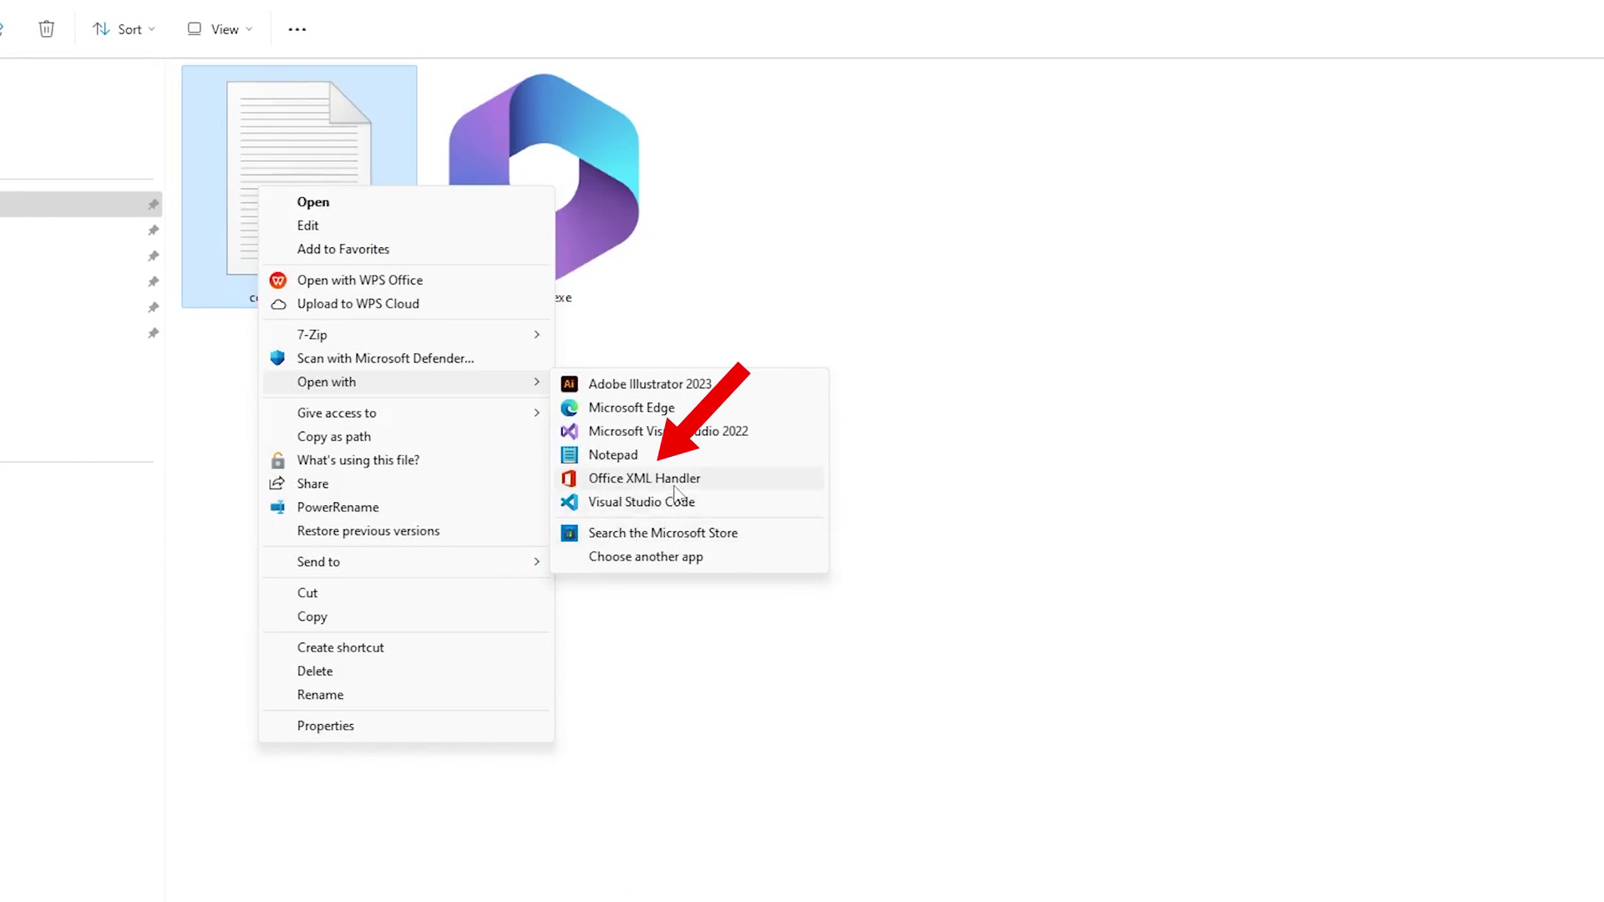
pyautogui.click(687, 457)
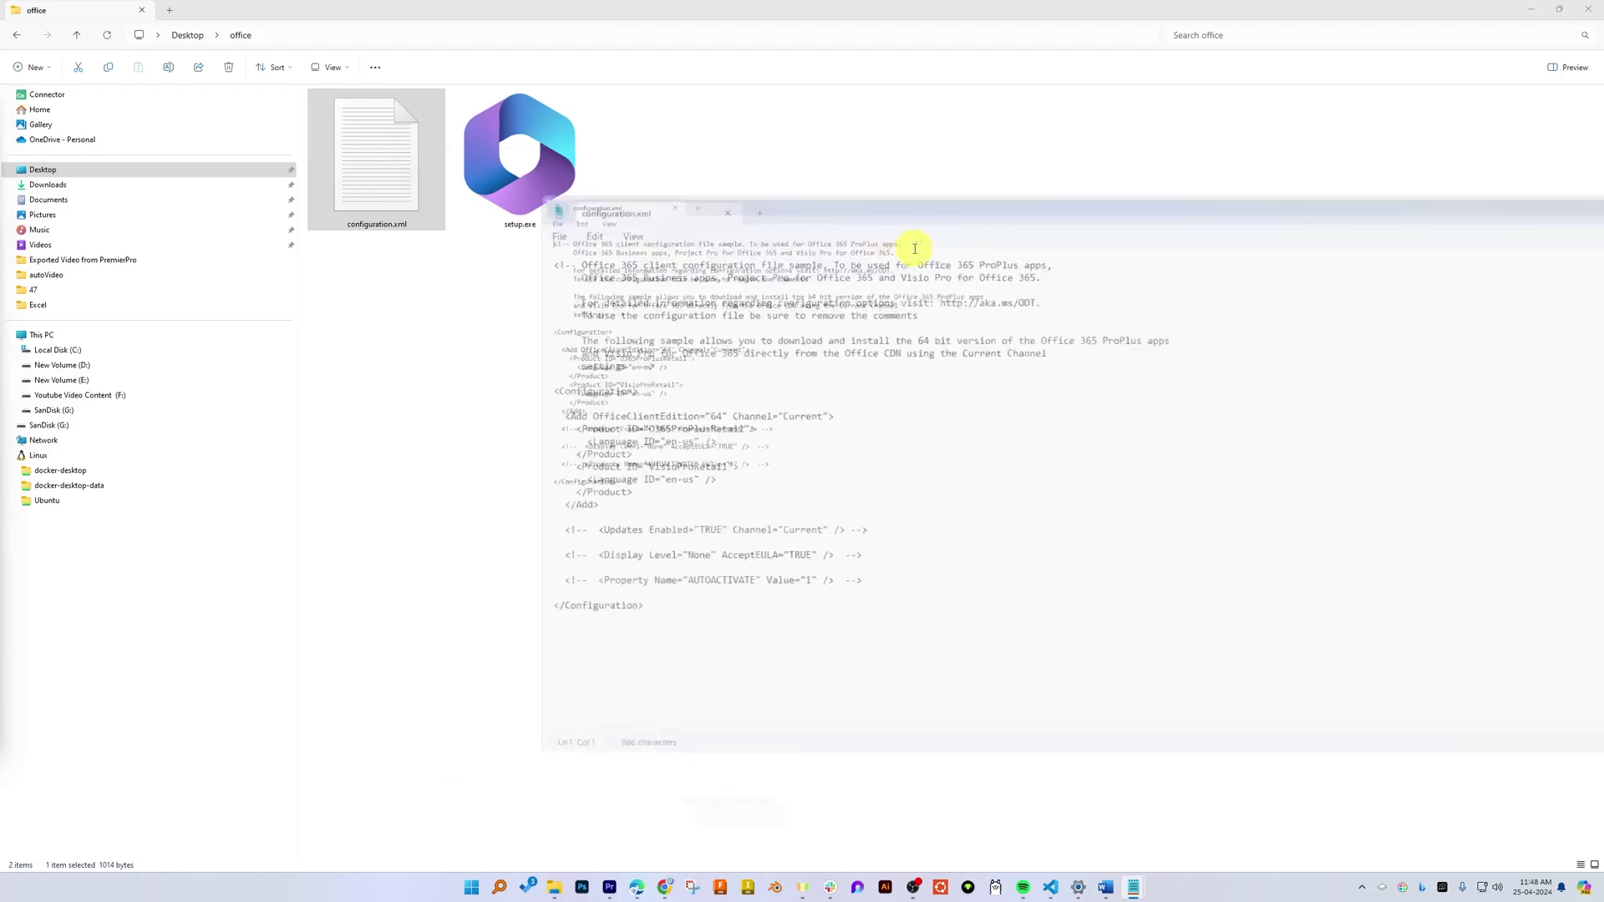
# - Replace configuration.xml's sample contents with the copied PerpetualVL2024 example
pyautogui.hotkey('ctrl', 'a')
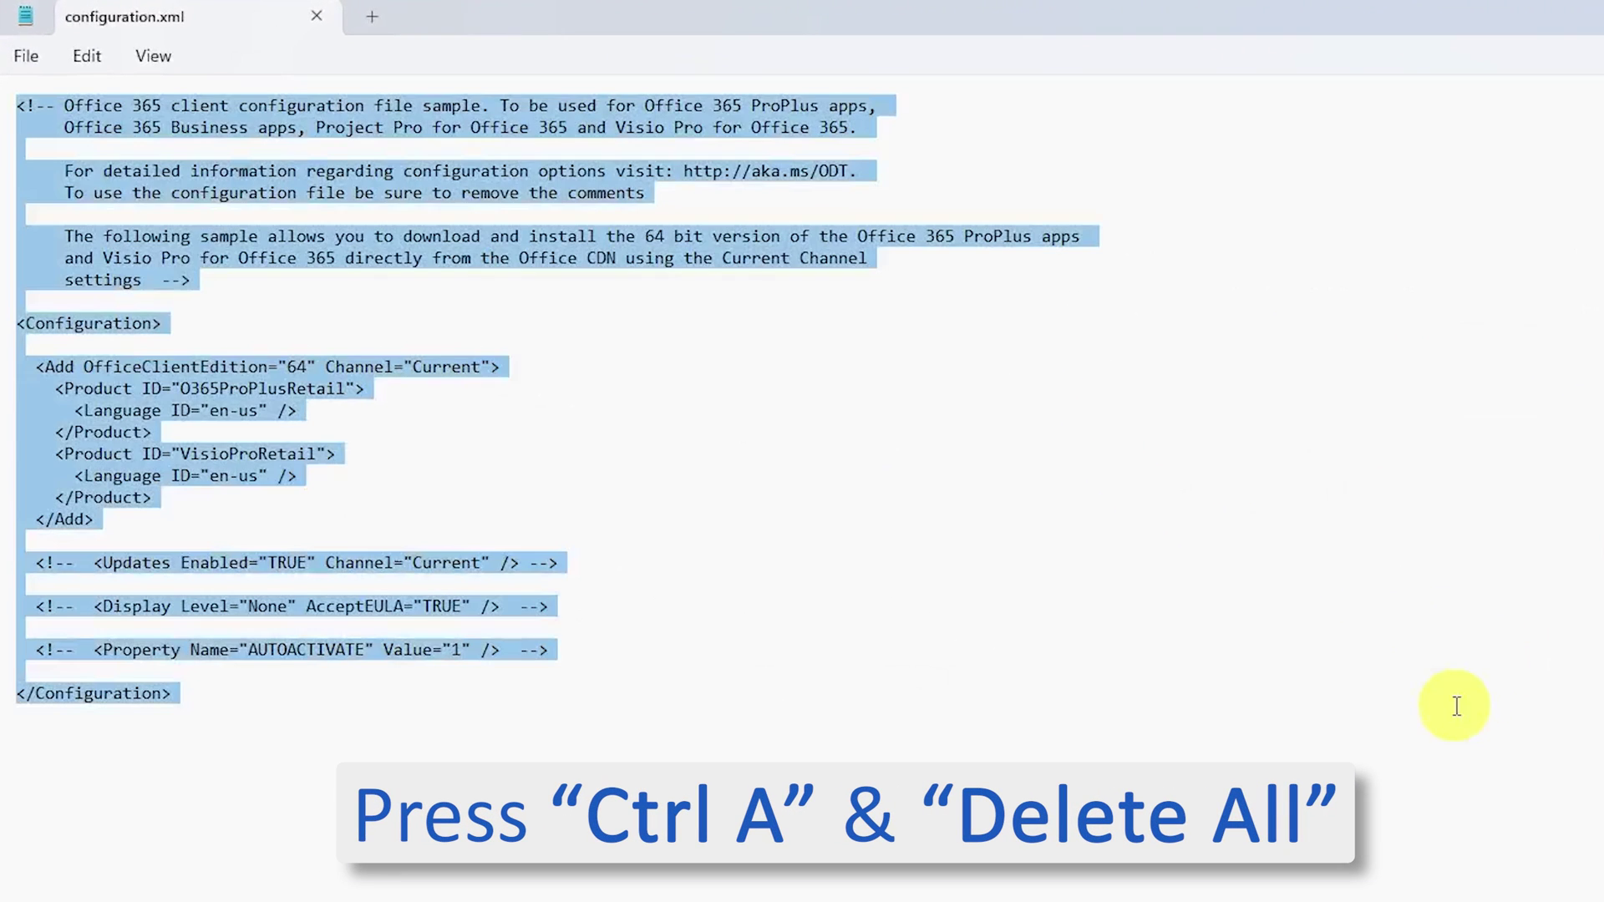
pyautogui.press('Delete')
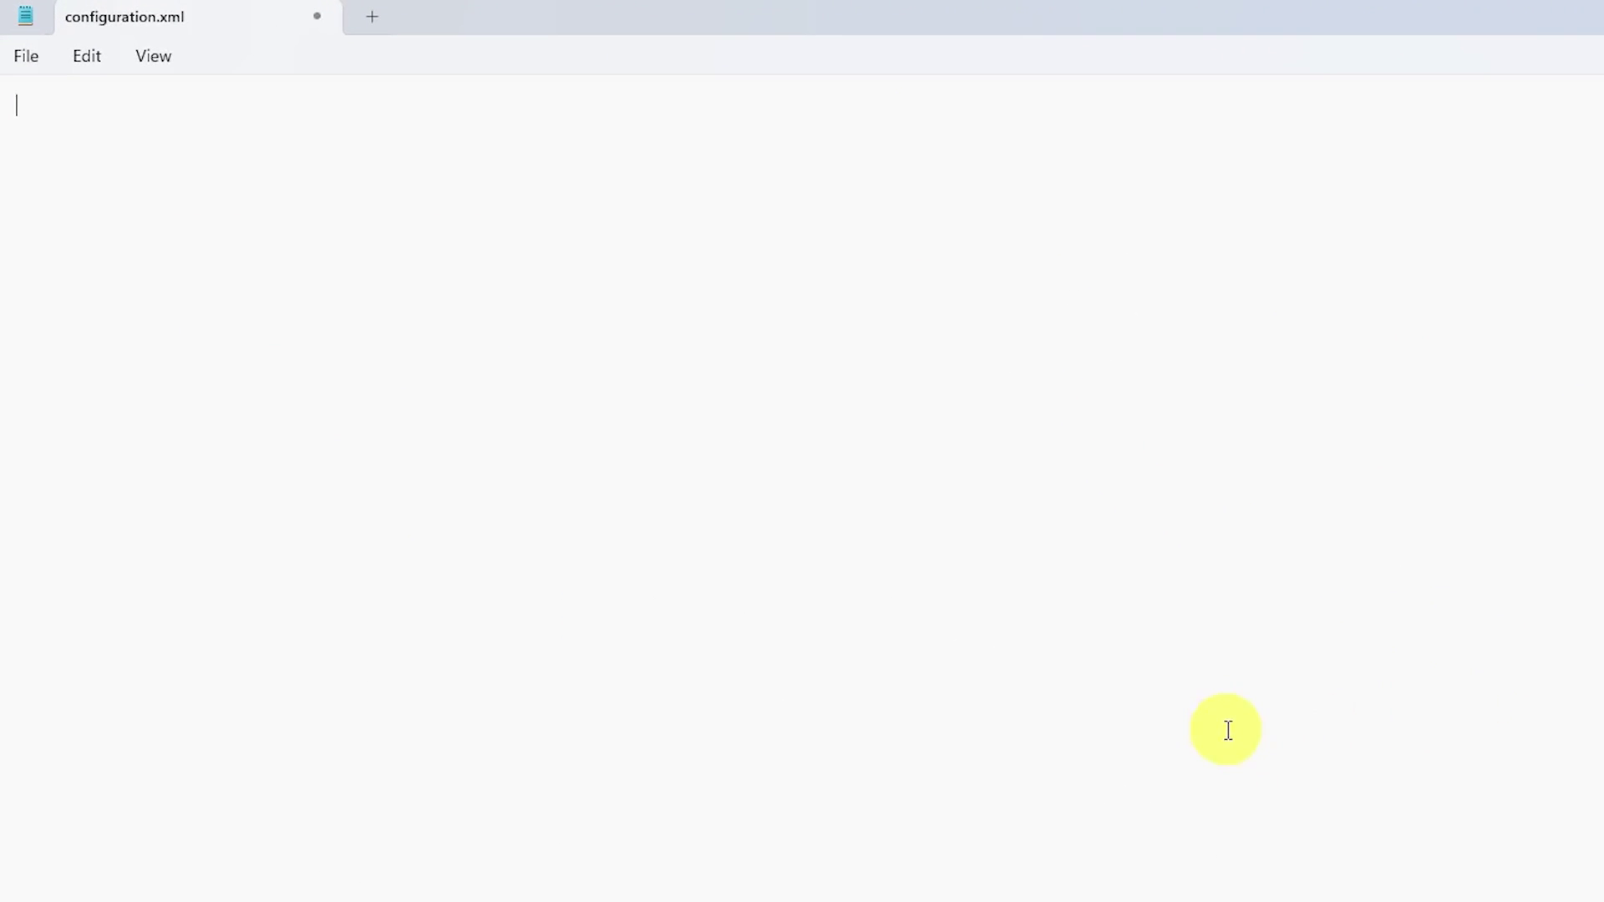
pyautogui.hotkey('ctrl', 'v')
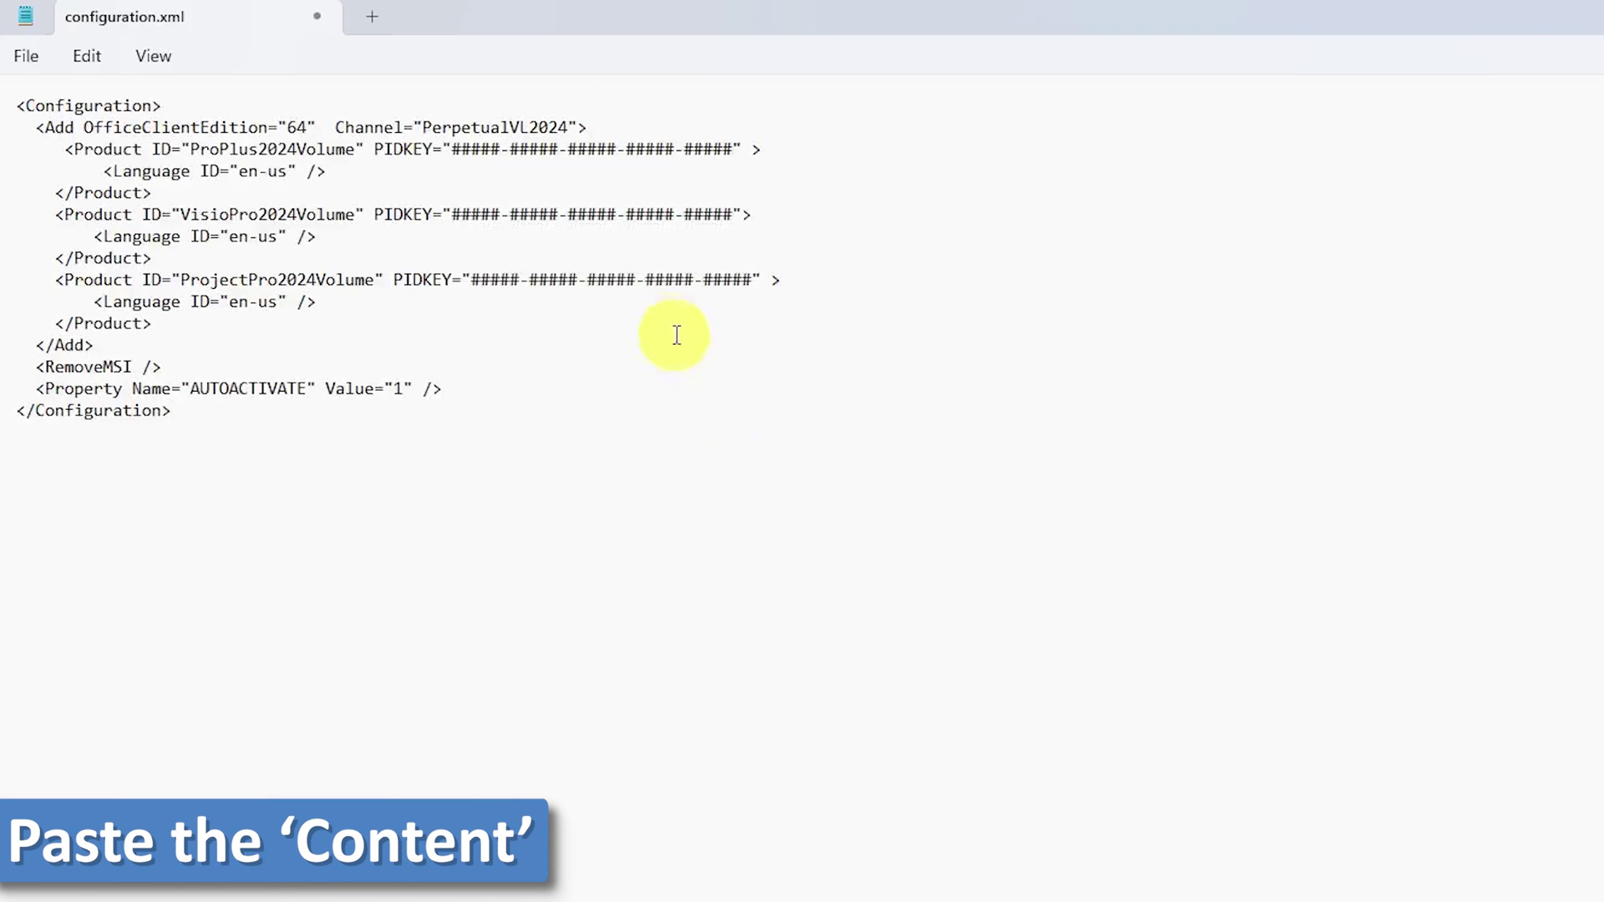
# - Delete the VisioPro and ProjectPro product blocks, keeping ProPlus2024Volume, and save
pyautogui.click(55, 215)
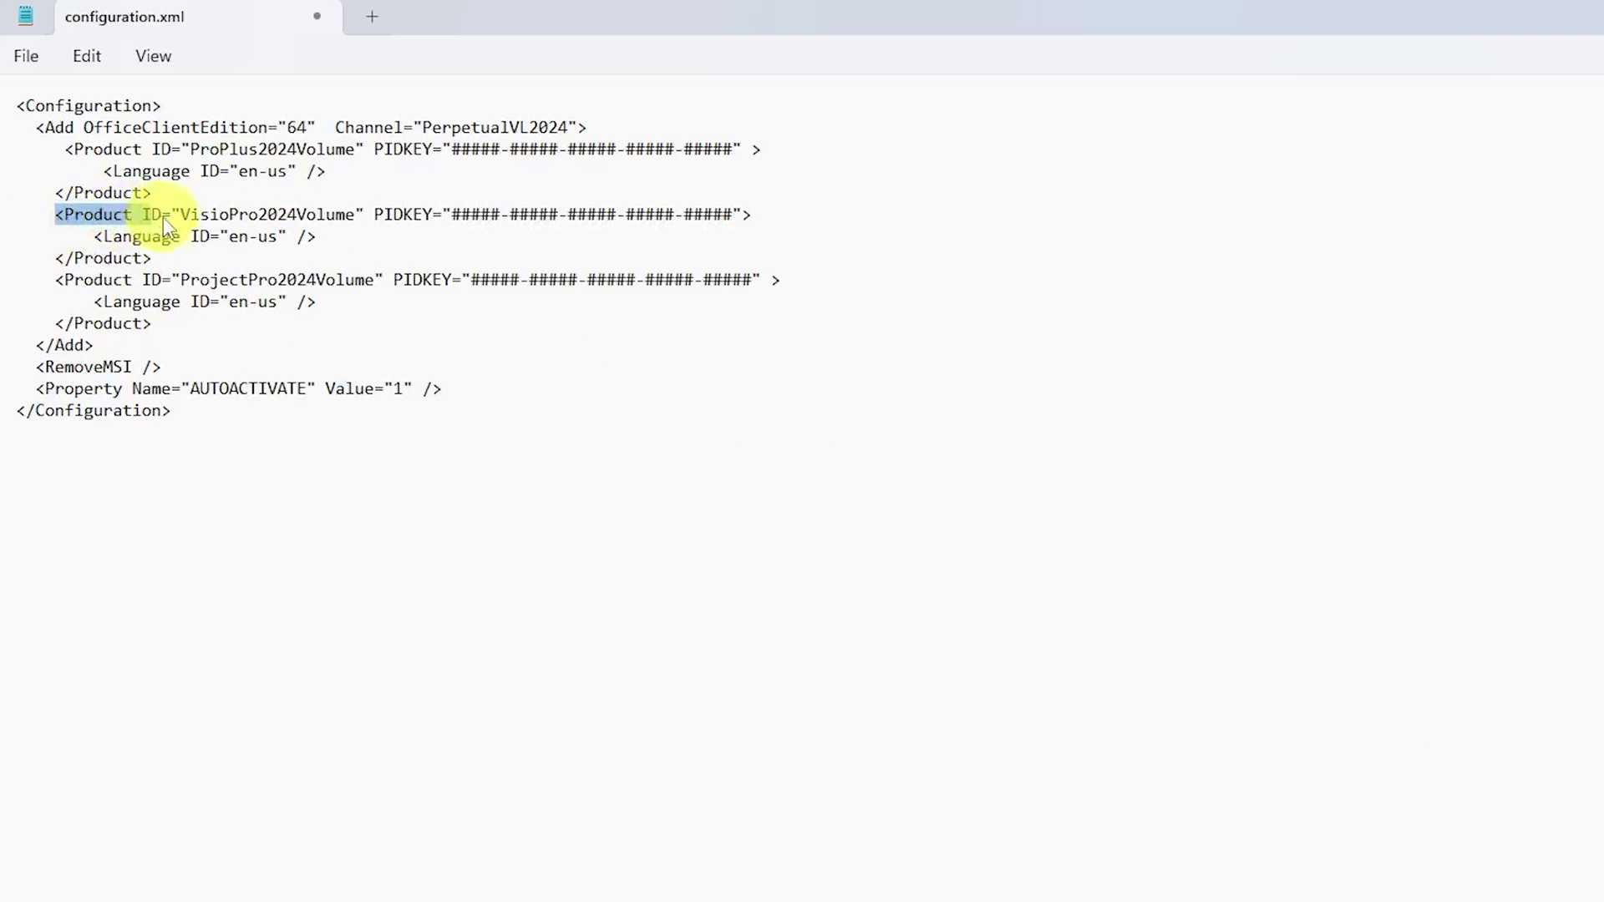
pyautogui.moveTo(190, 217); pyautogui.dragTo(184, 333)
pyautogui.press('Delete')
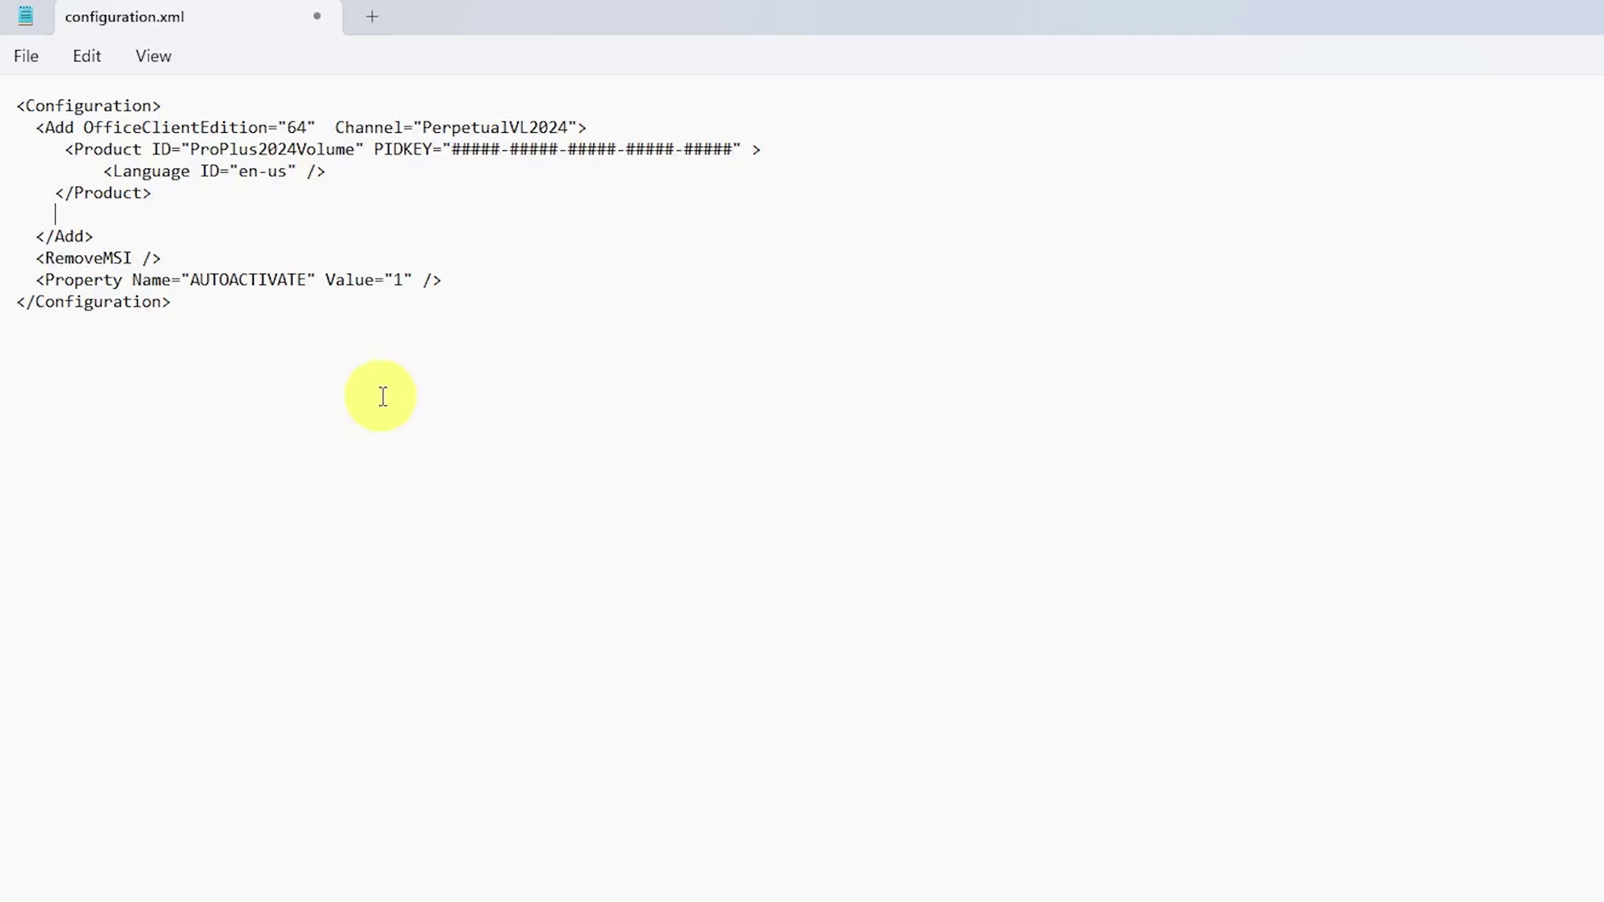
pyautogui.click(26, 56)
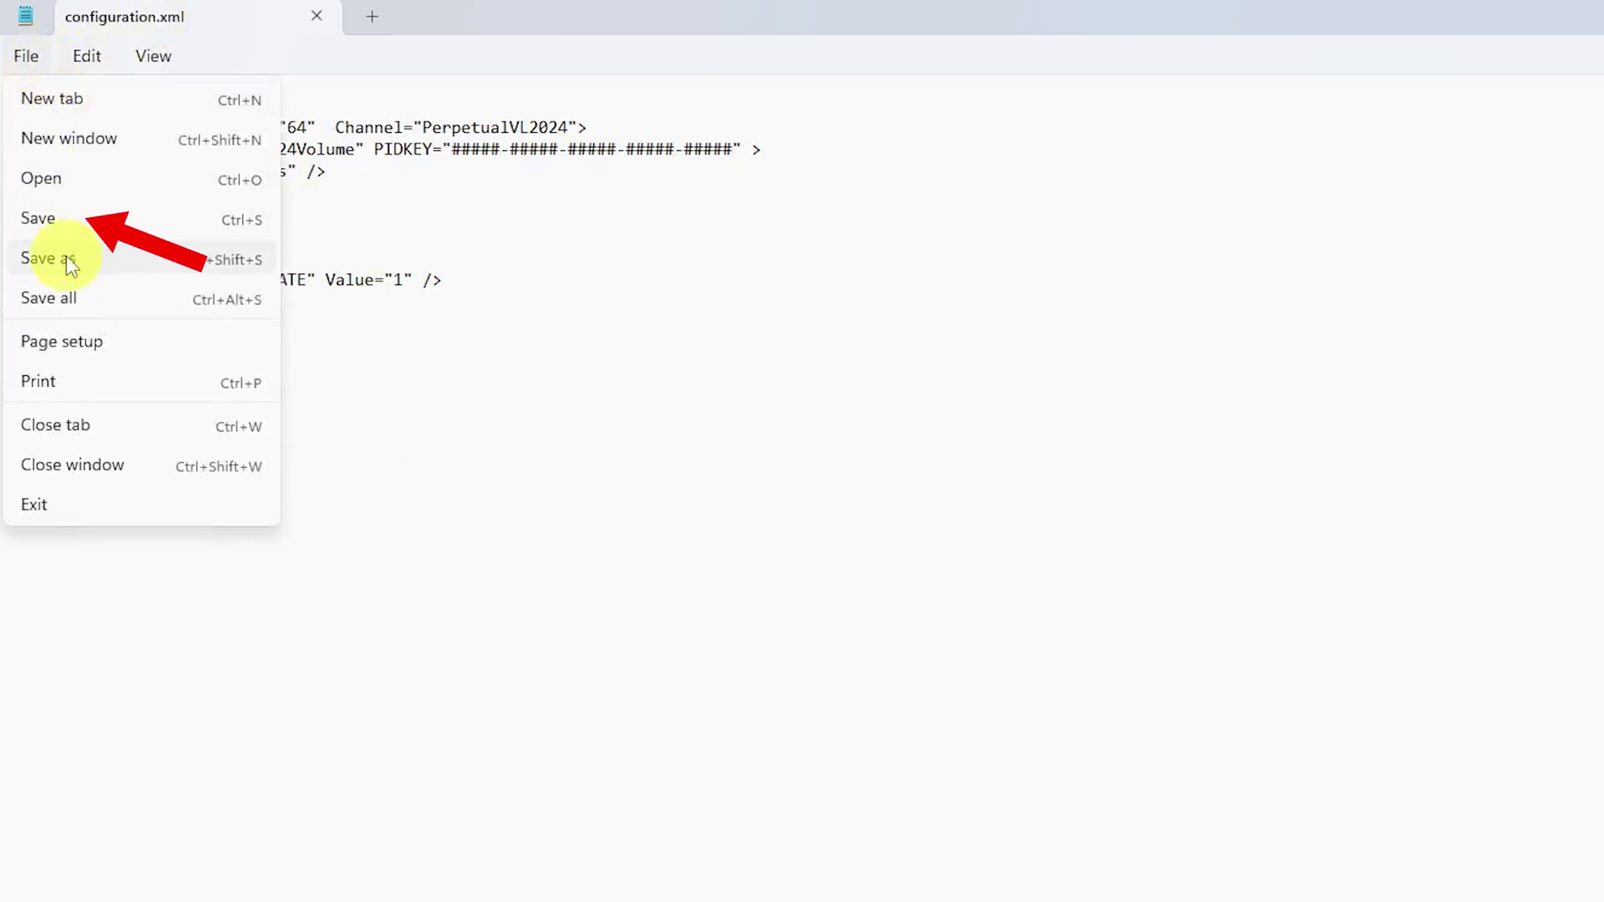
pyautogui.click(57, 219)
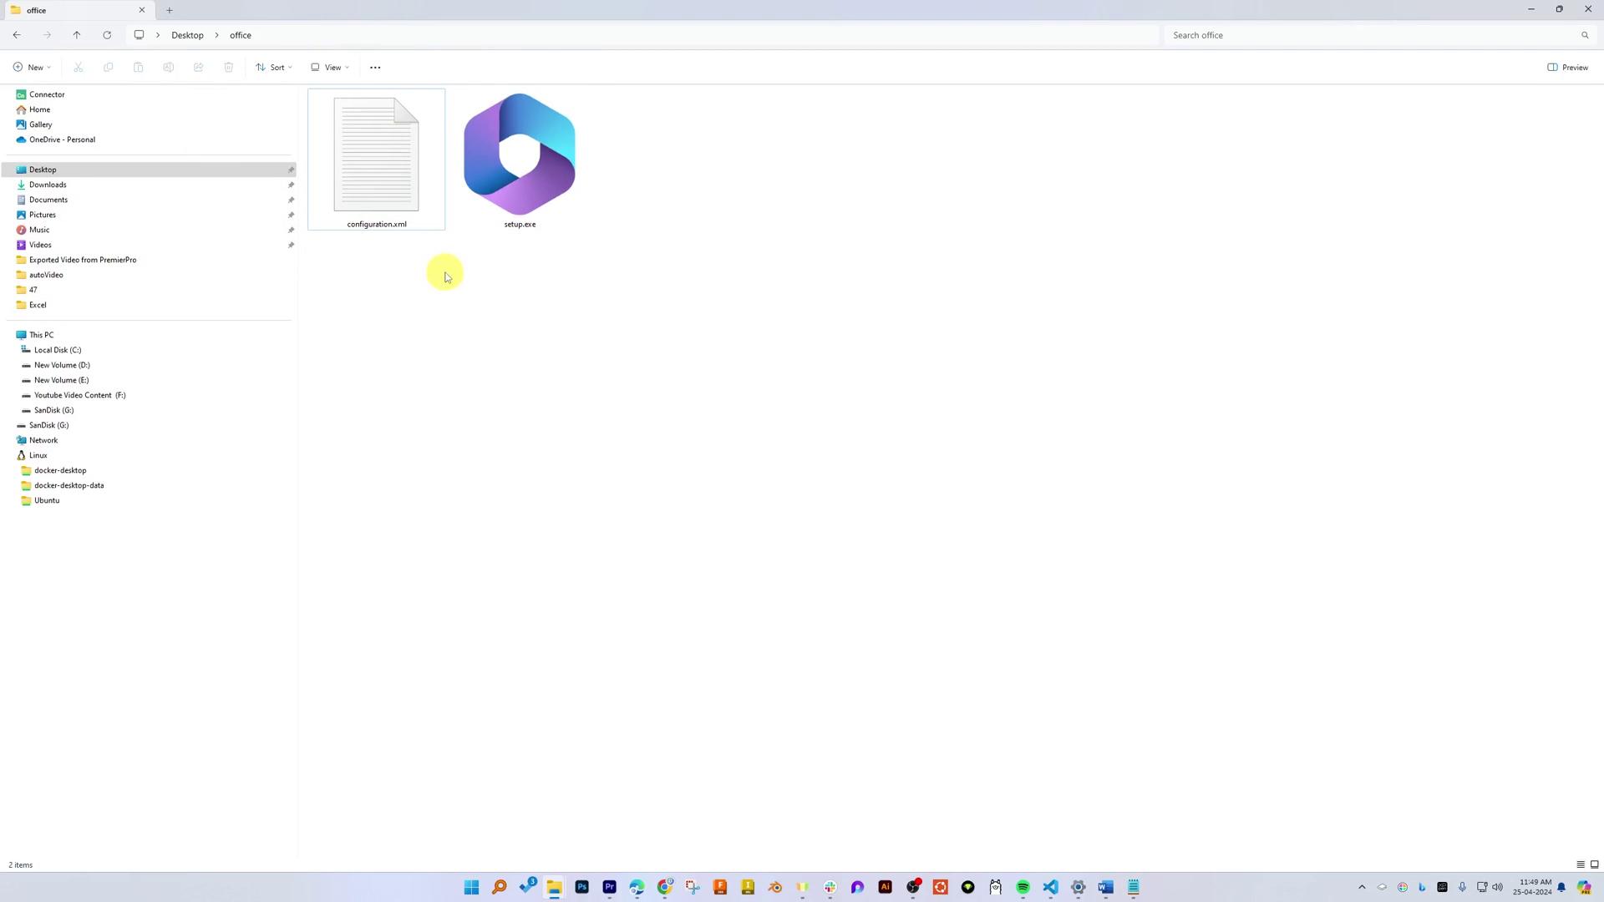
# - Open a Command Prompt in the office folder via cmd in the address bar
pyautogui.click(333, 40)
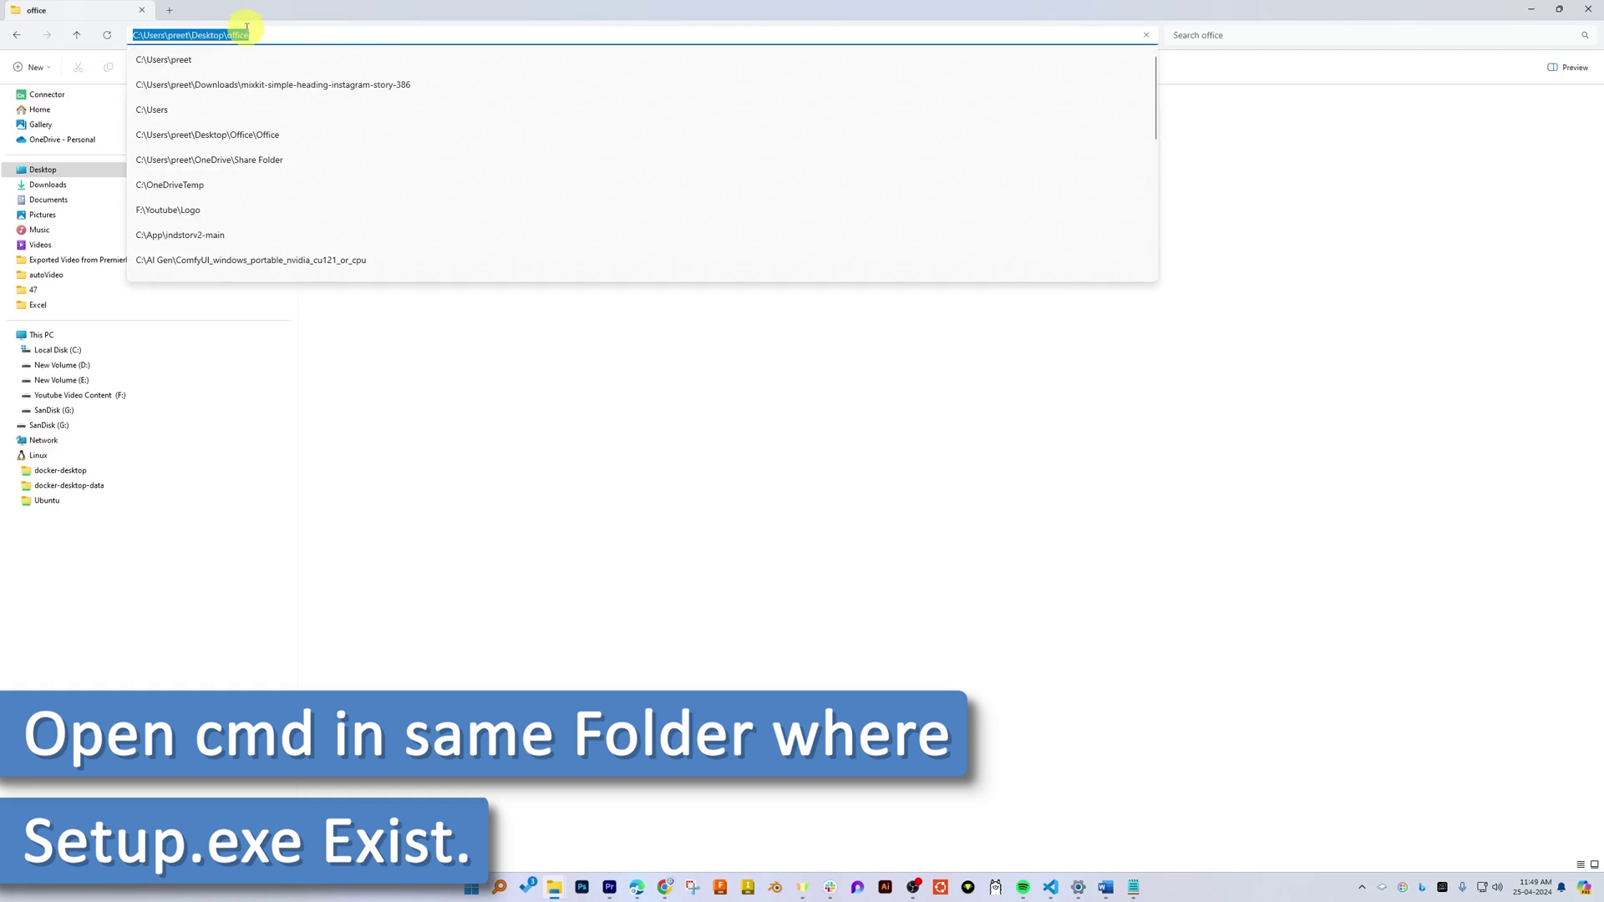
pyautogui.write('cmd')
pyautogui.press('Return')
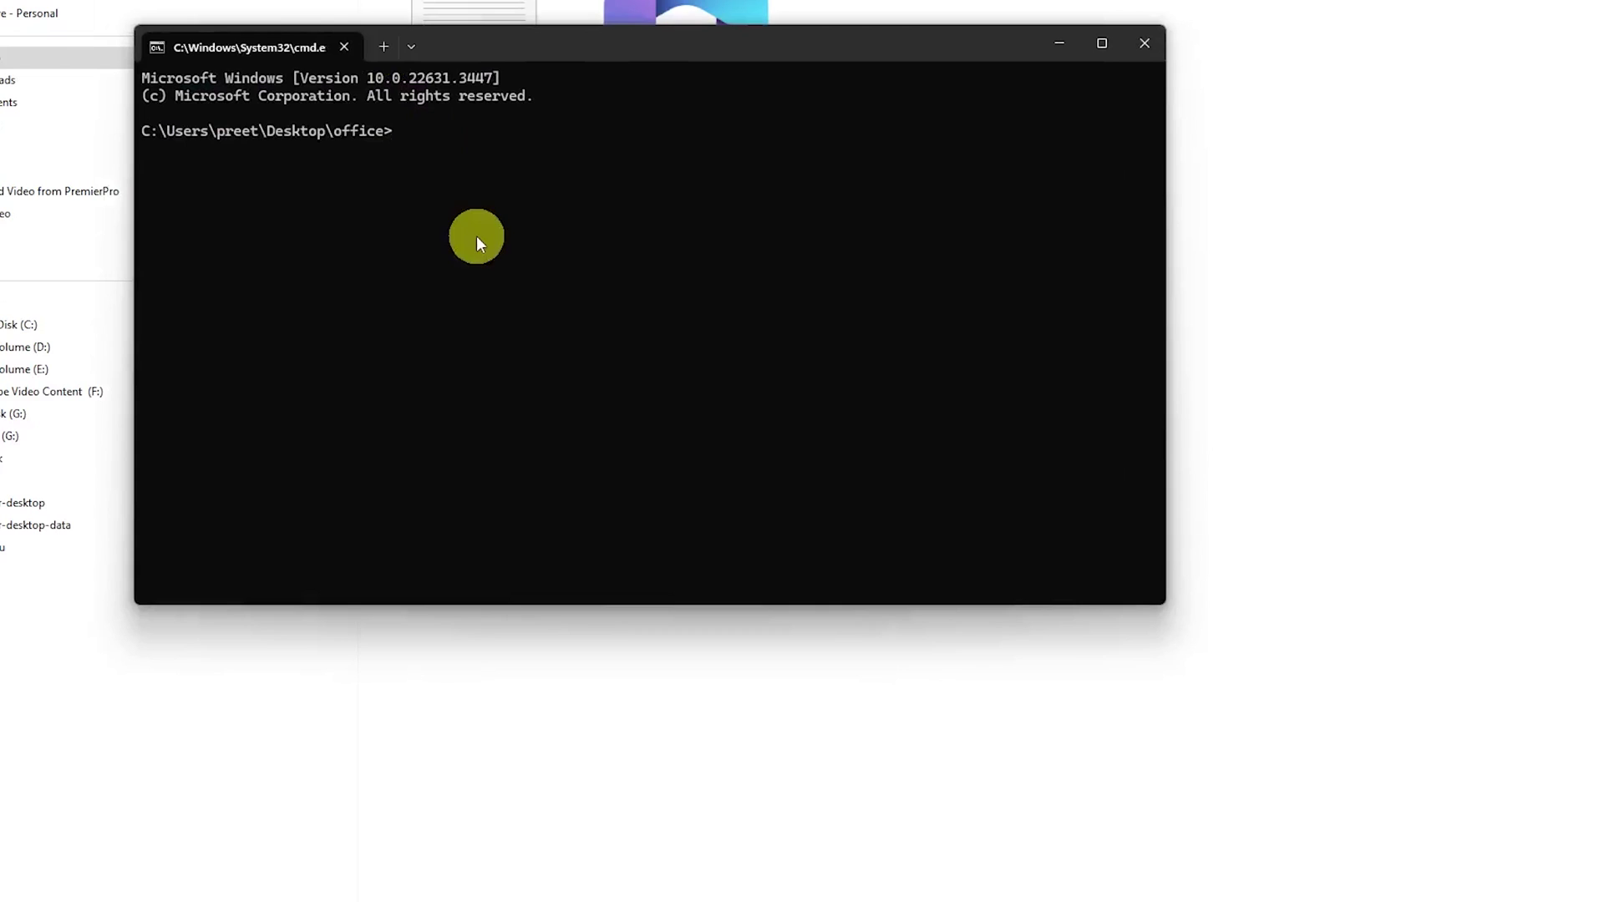
# - Run setup /download configuration.xml, then the setup /configure configuration.xml install command
pyautogui.moveTo(308, 132); pyautogui.dragTo(147, 132)
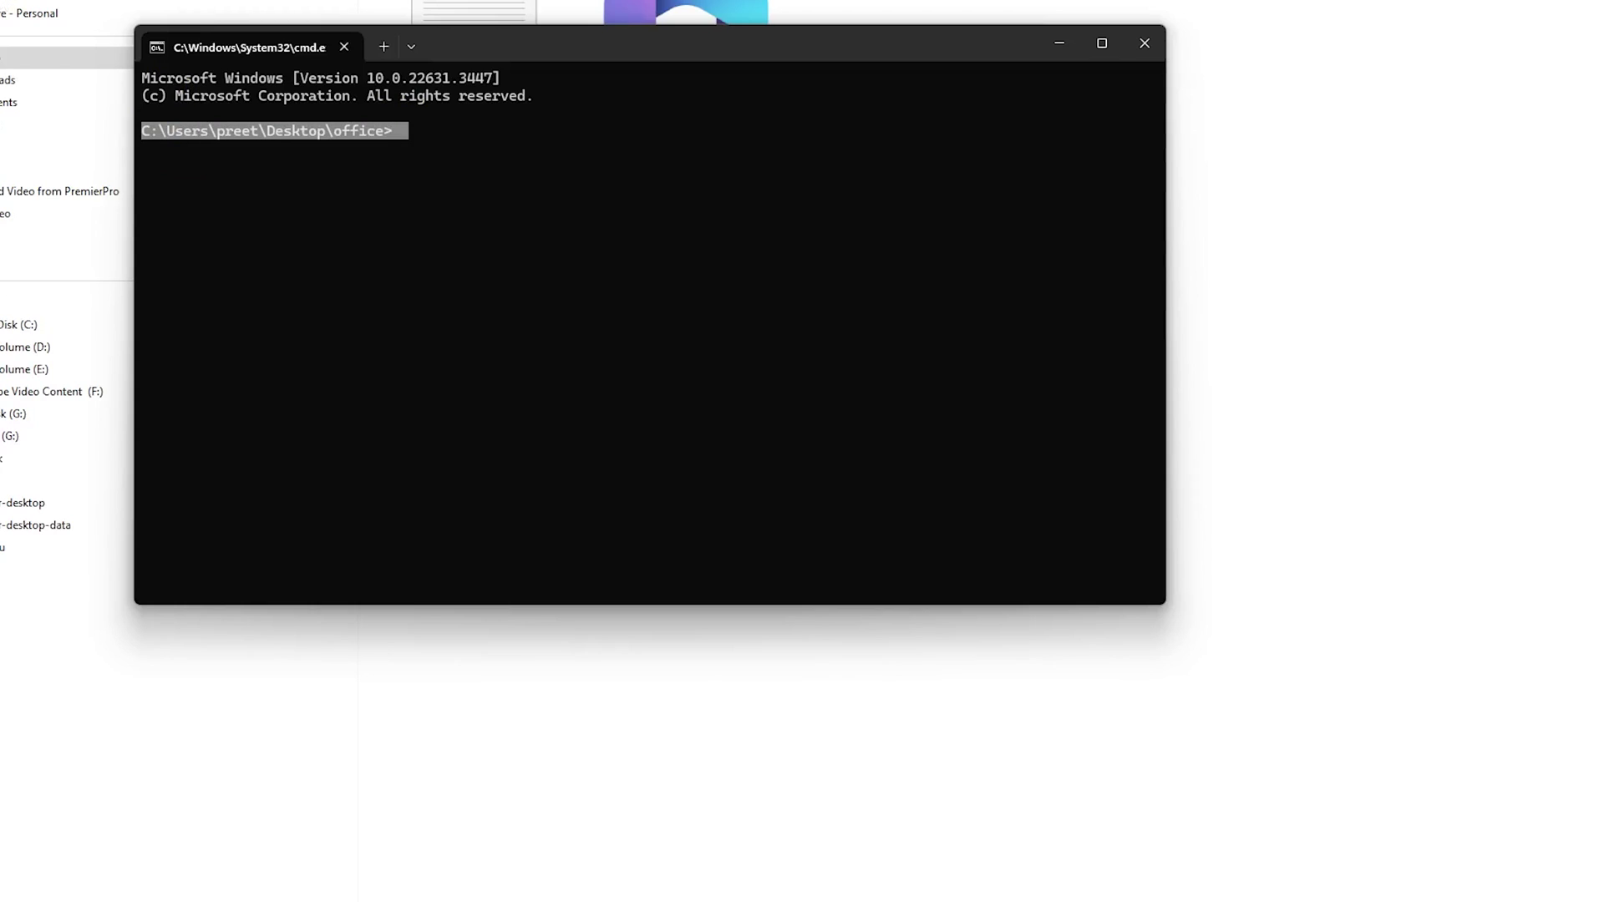
pyautogui.click(559, 143)
pyautogui.write('setup /download configuration.xml')
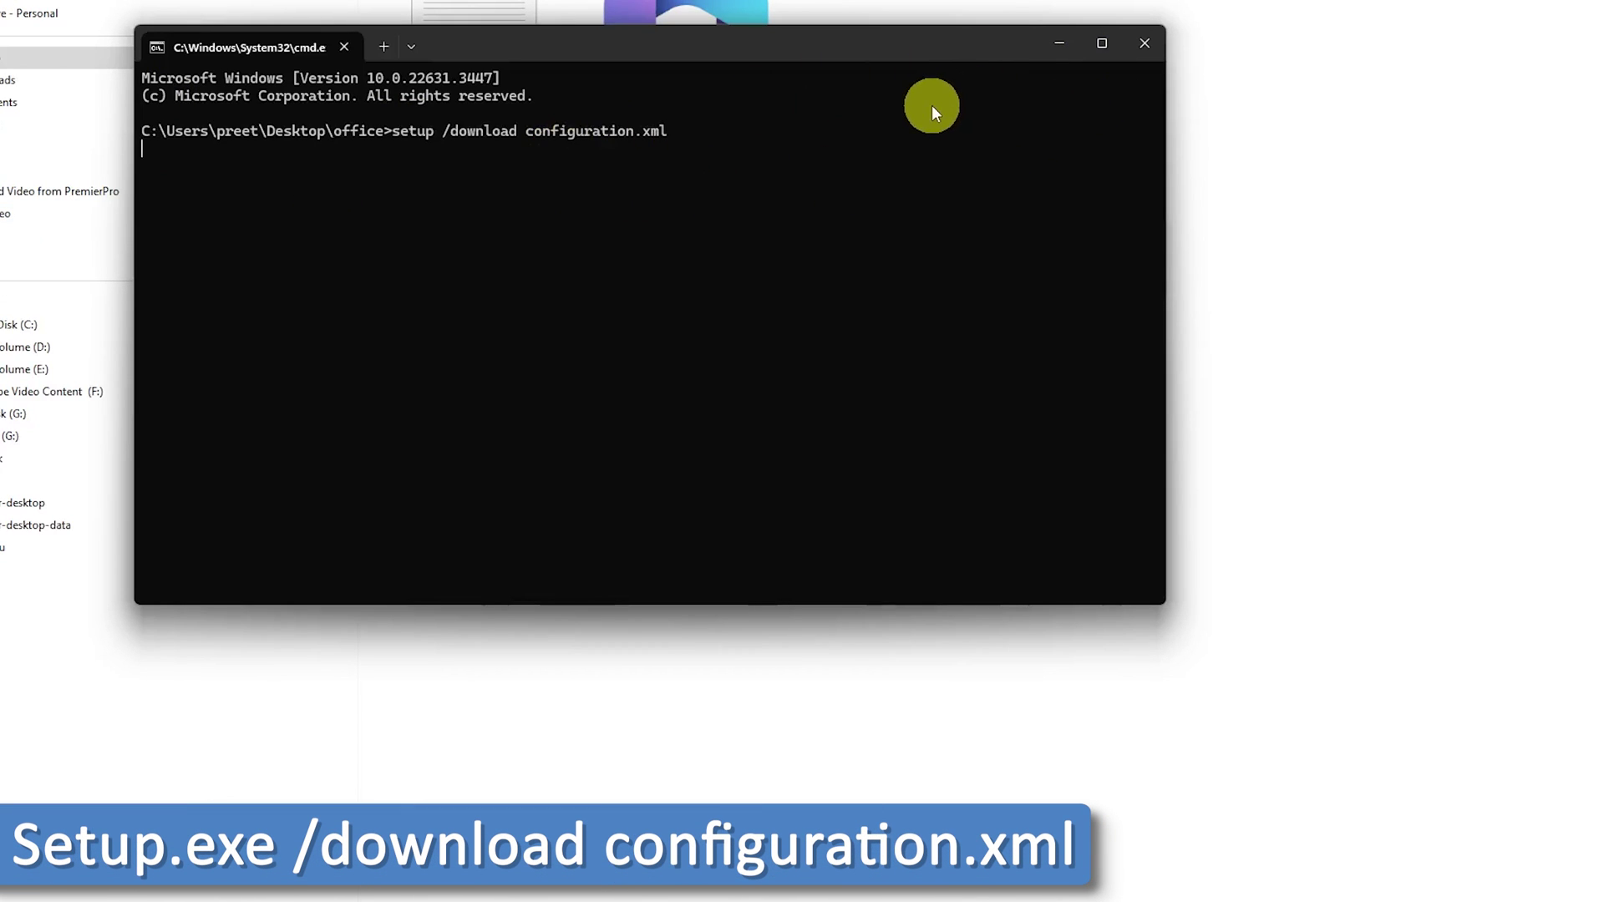
pyautogui.moveTo(799, 47); pyautogui.dragTo(1103, 249)
pyautogui.press('Return')
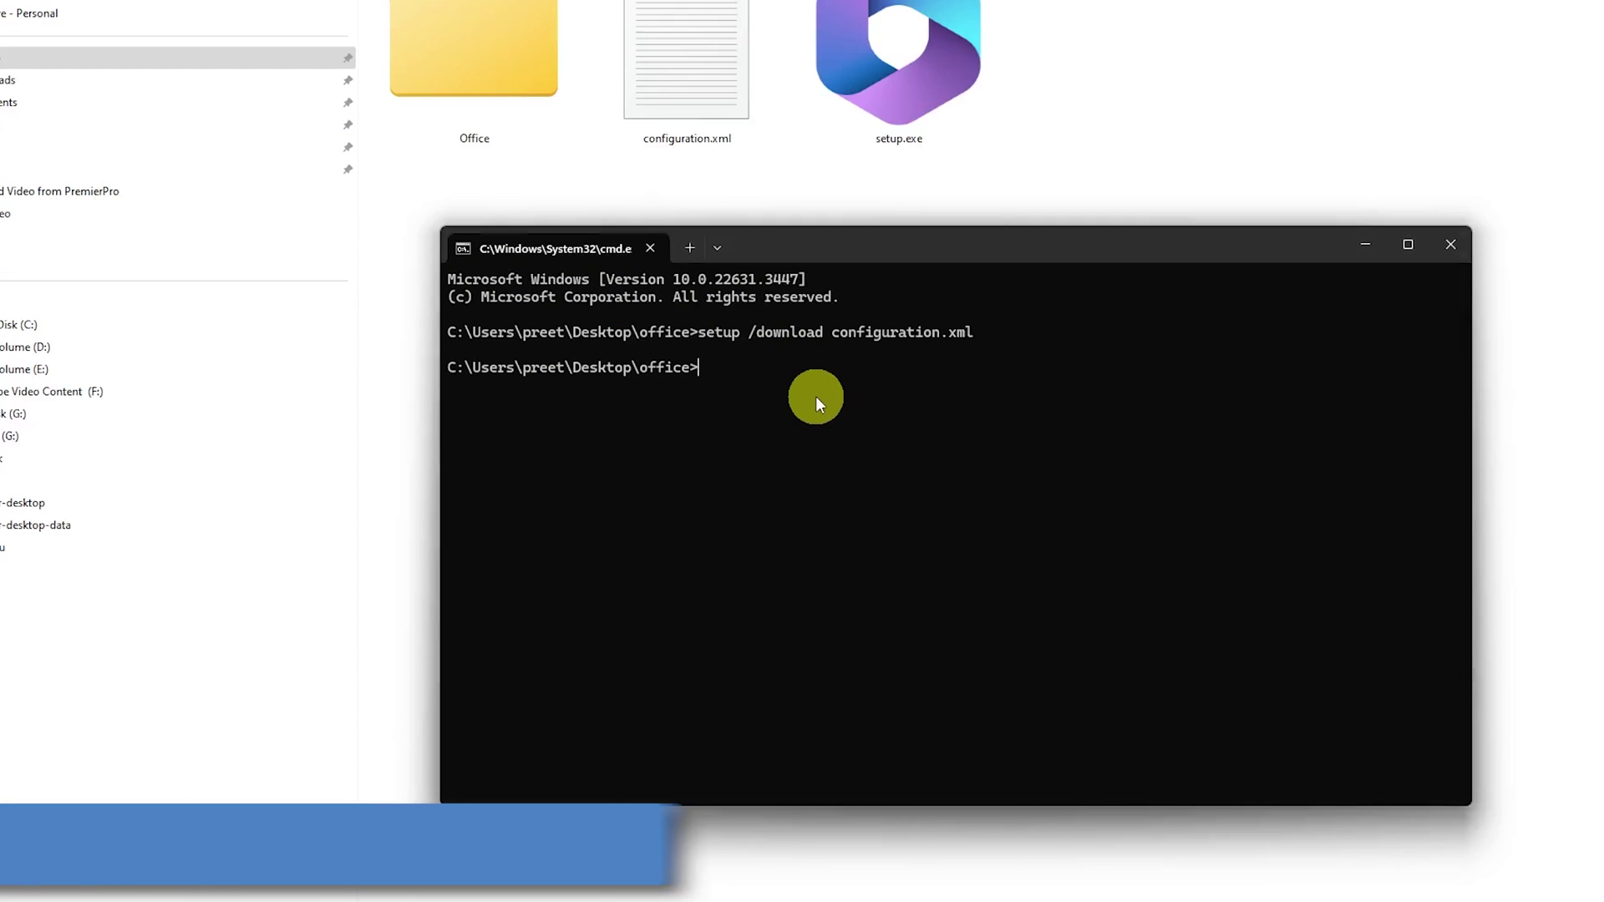
pyautogui.write('setup /configure configuration.xml')
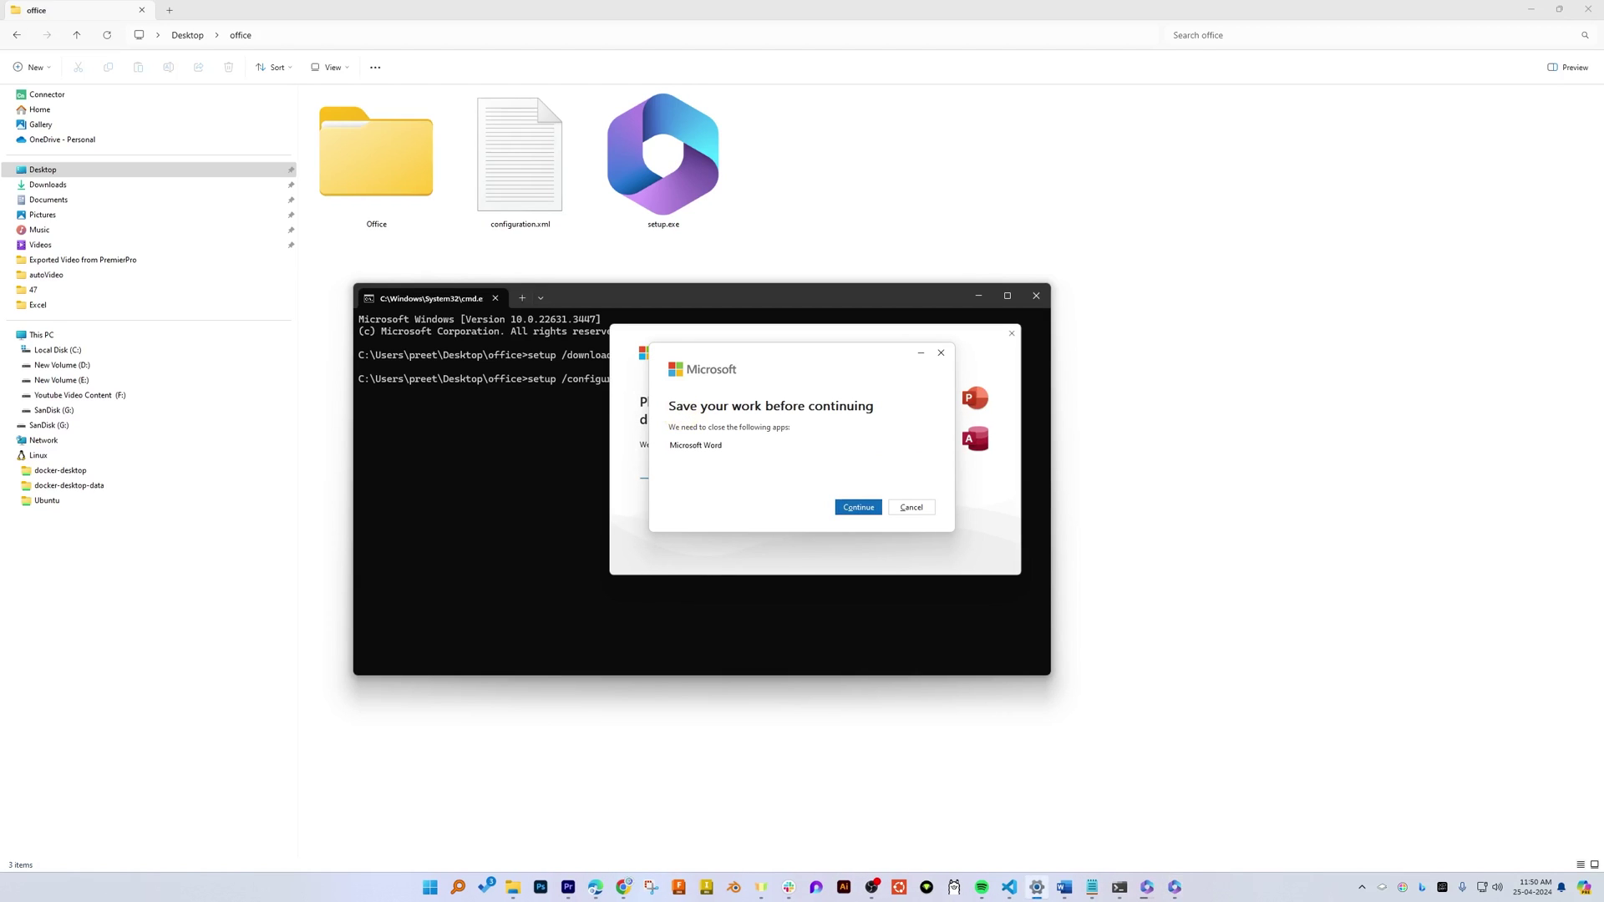
# - Confirm Office LTSC Professional Plus 2024 in Installed apps and let the installer close Word
pyautogui.click(445, 891)
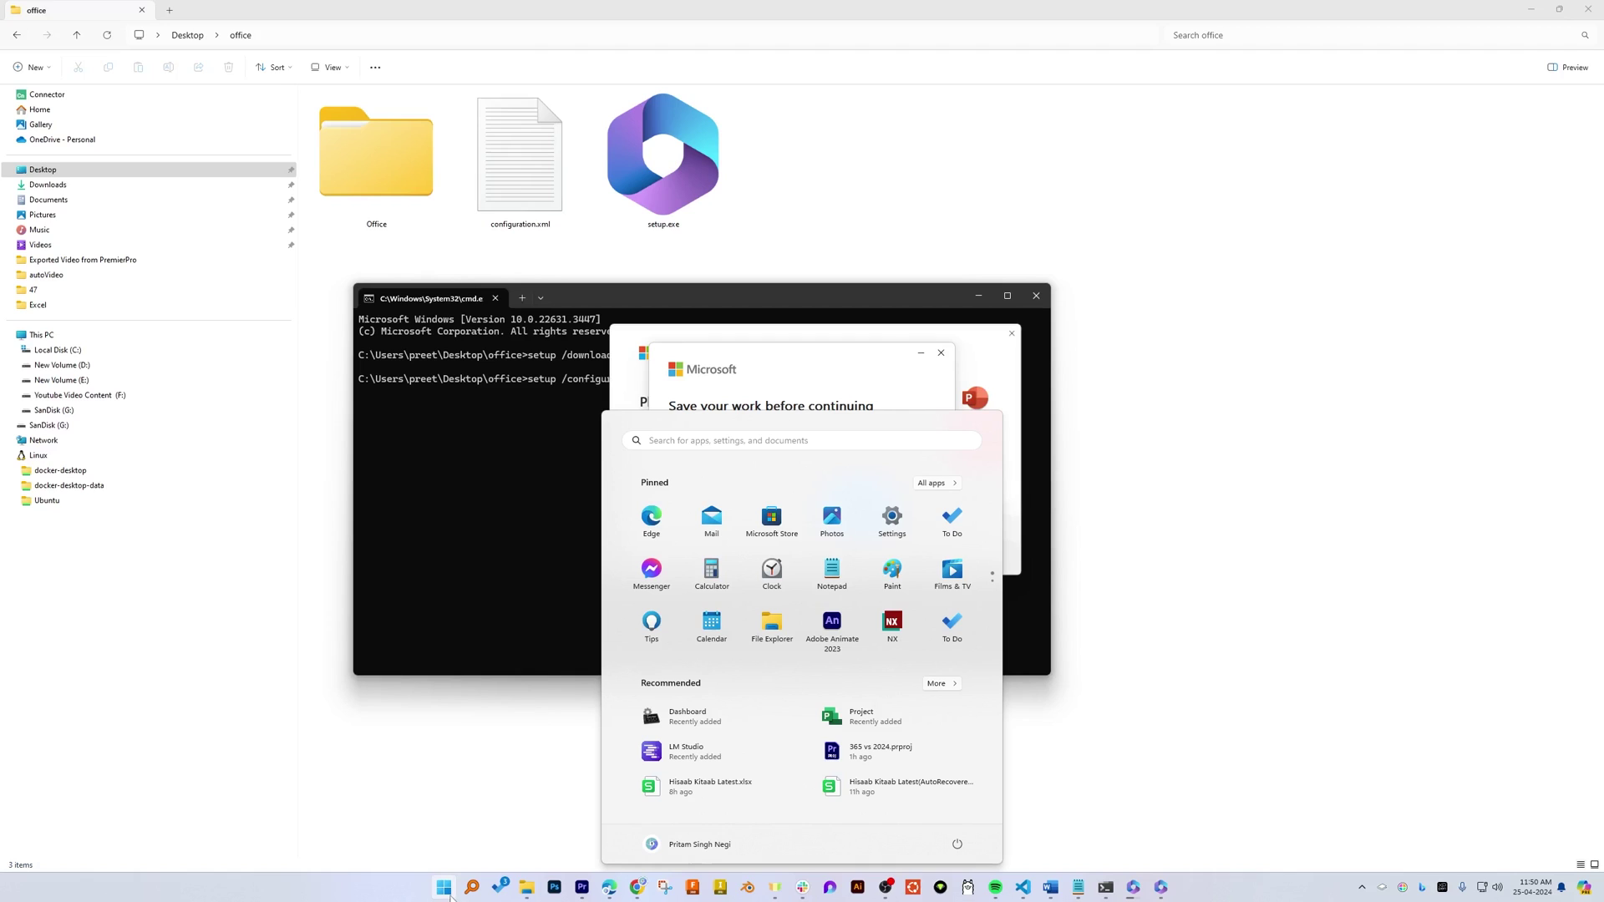
pyautogui.write('add')
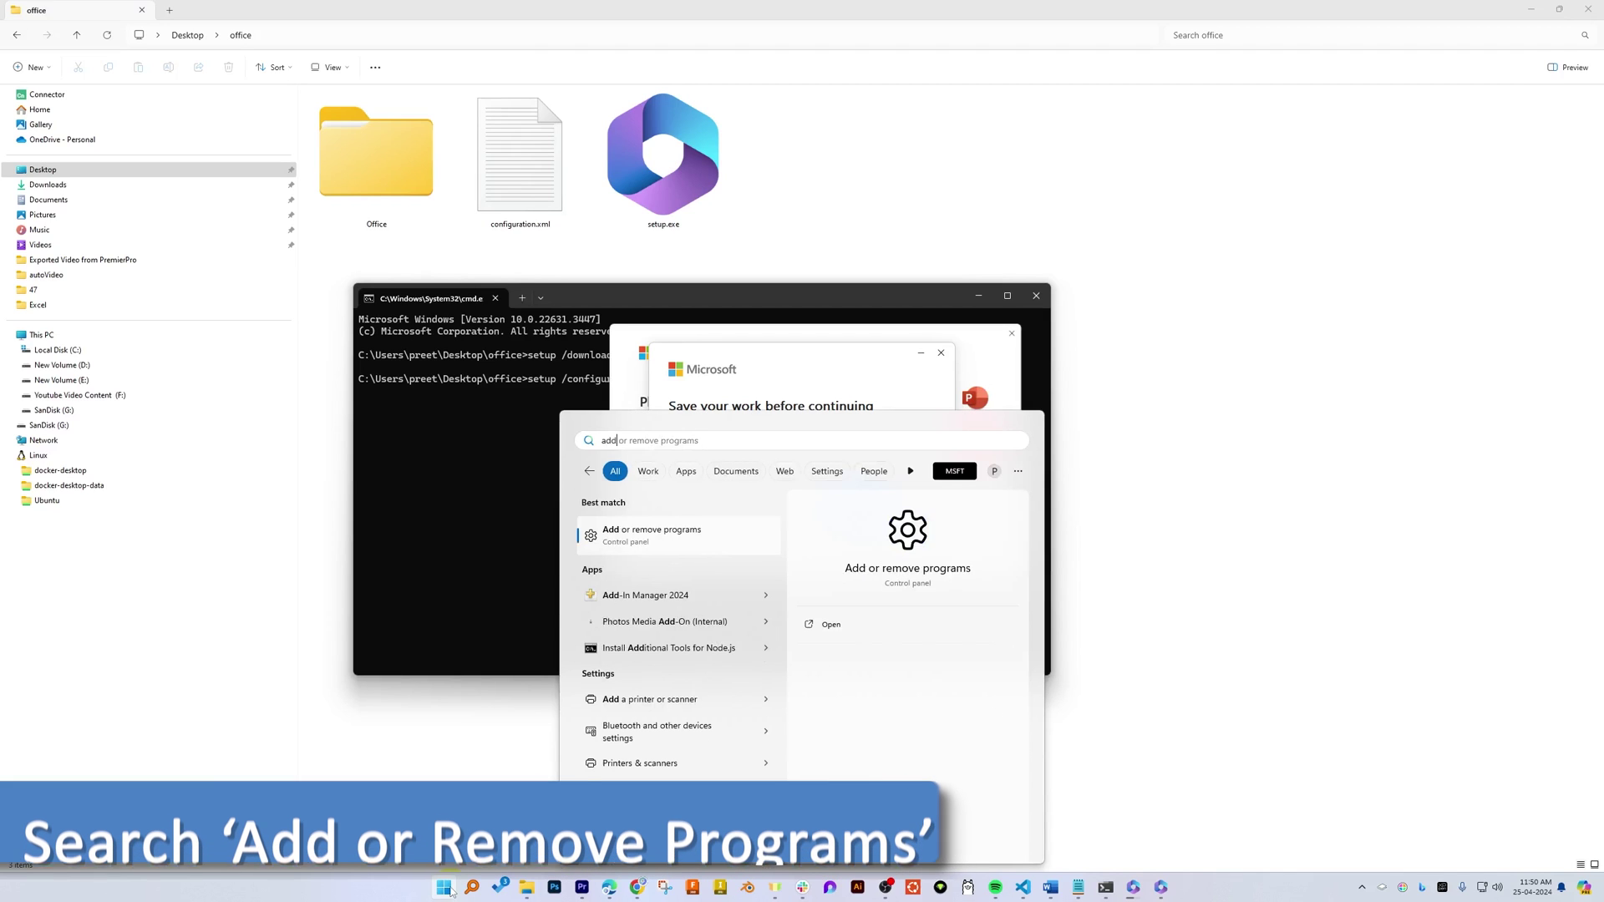
pyautogui.click(632, 535)
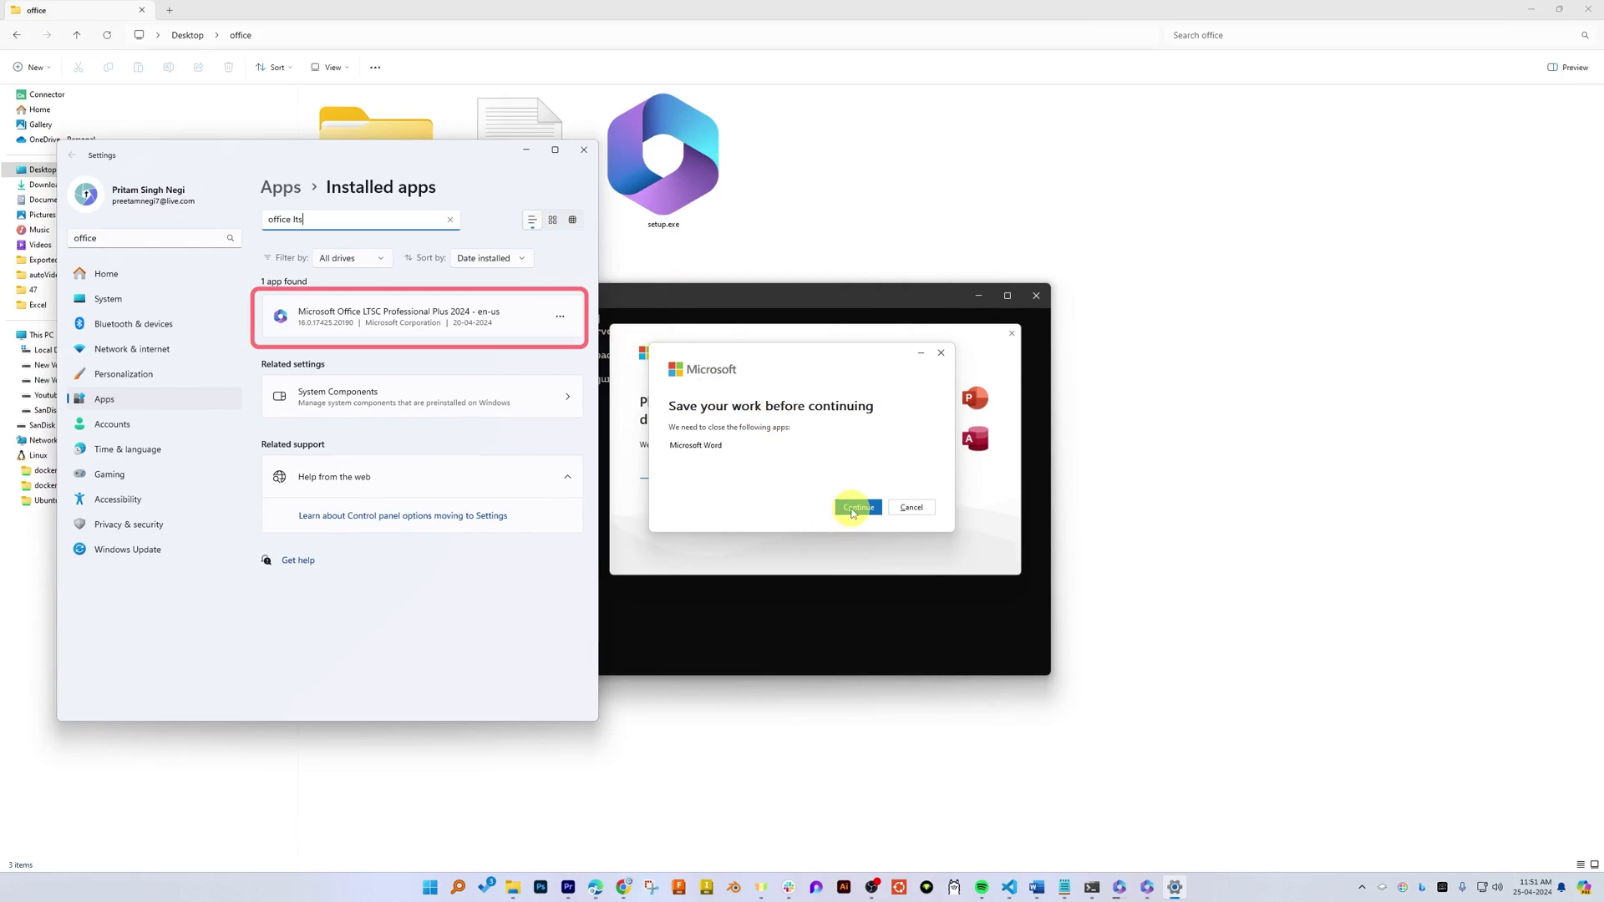
pyautogui.click(860, 506)
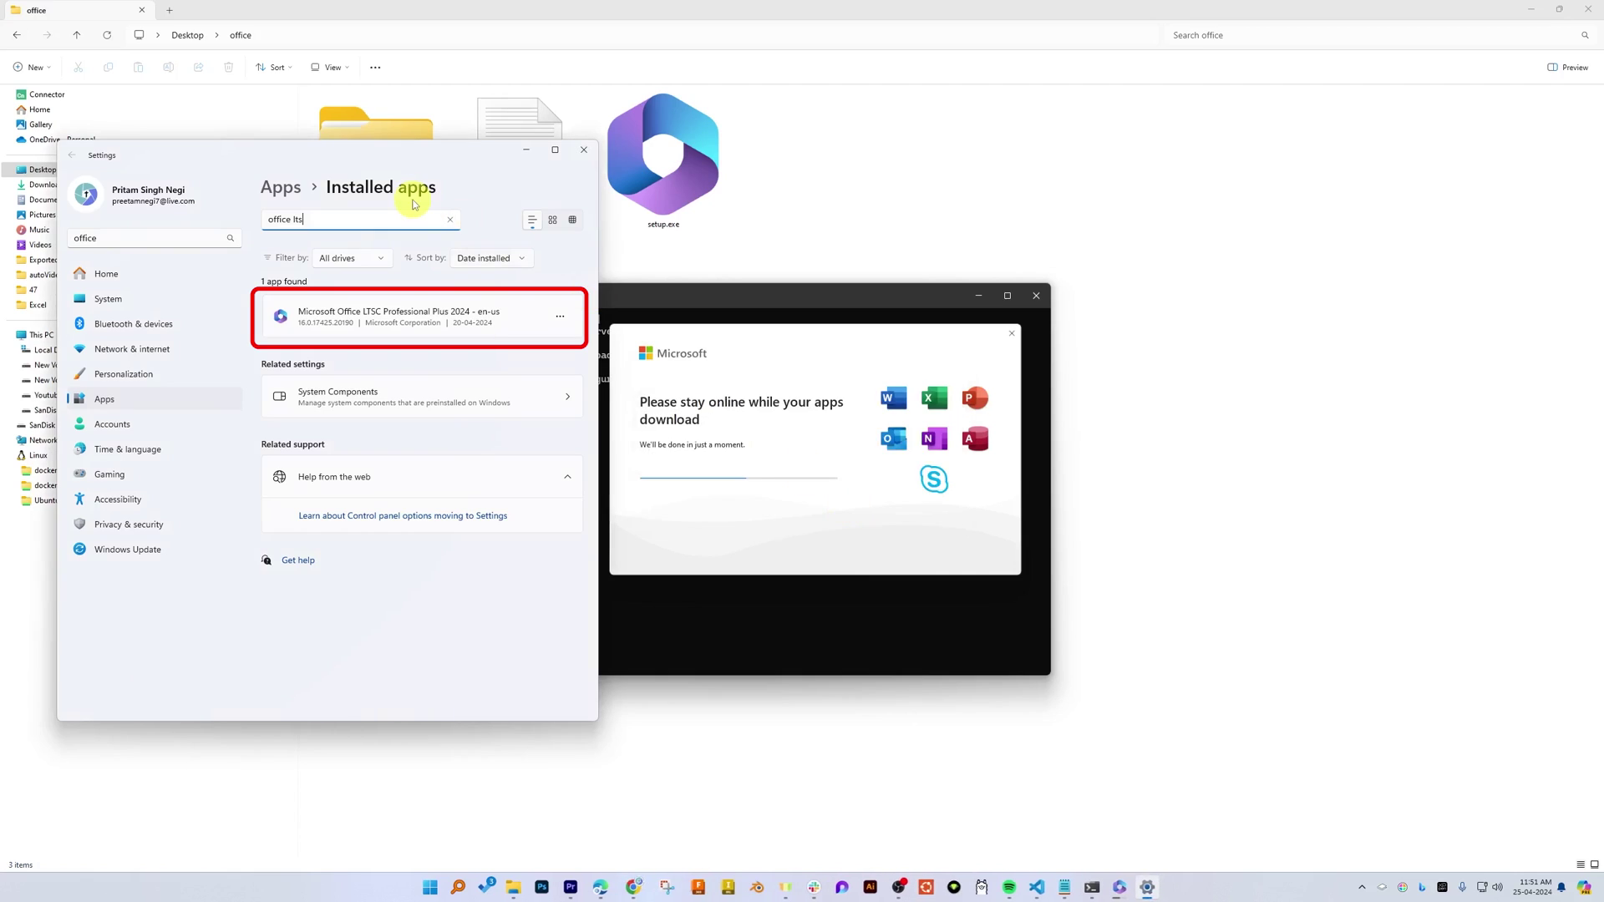
pyautogui.click(559, 316)
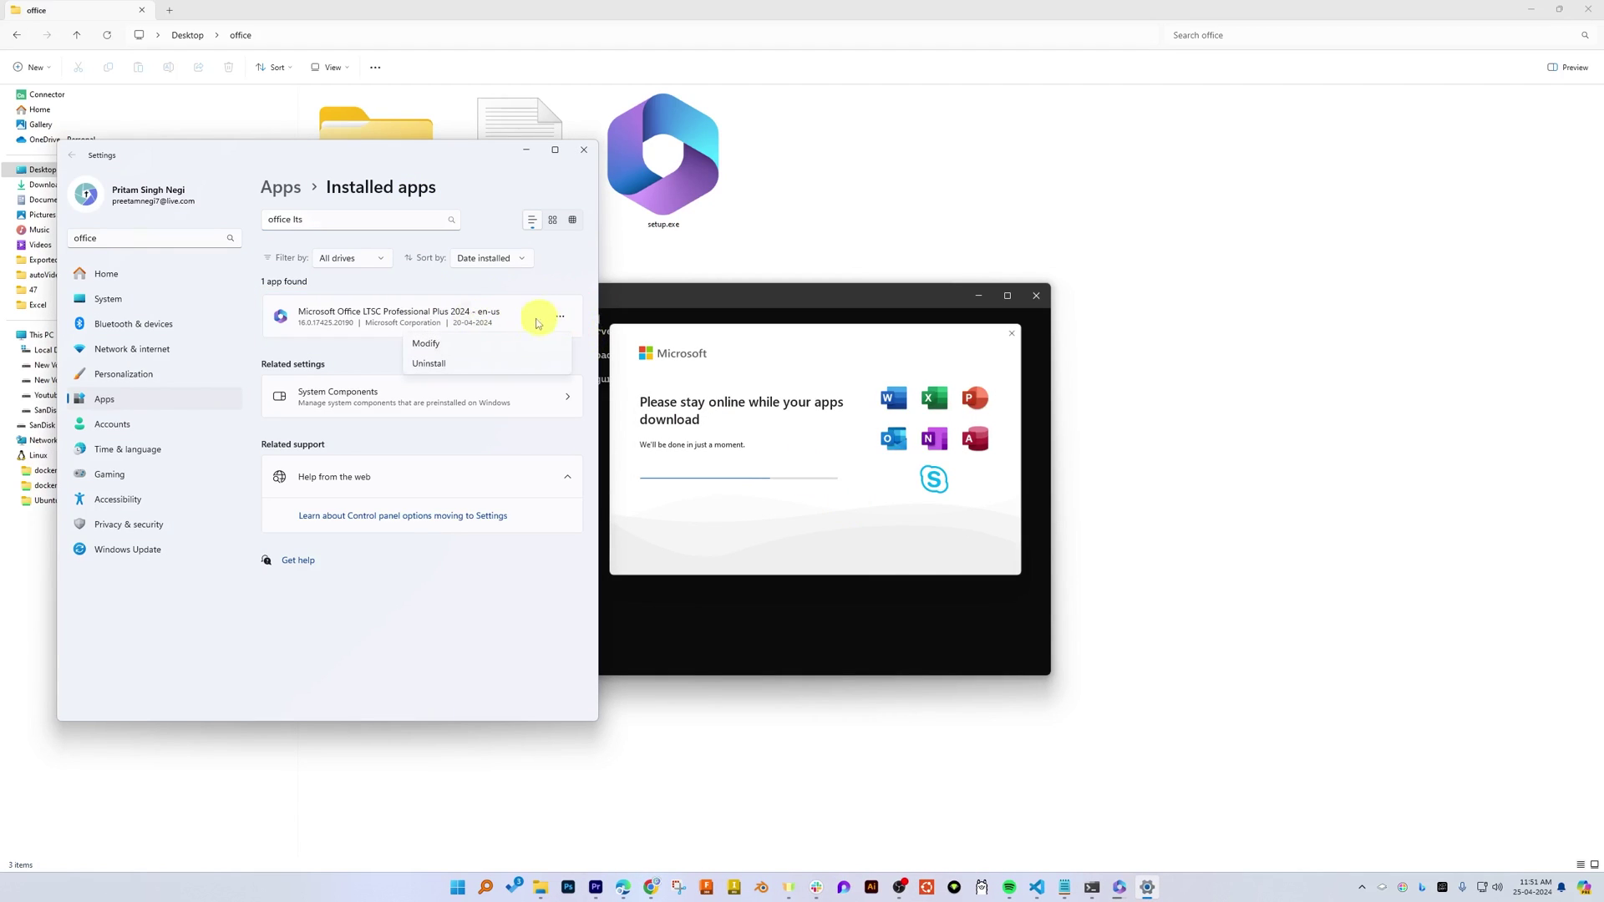
pyautogui.click(487, 187)
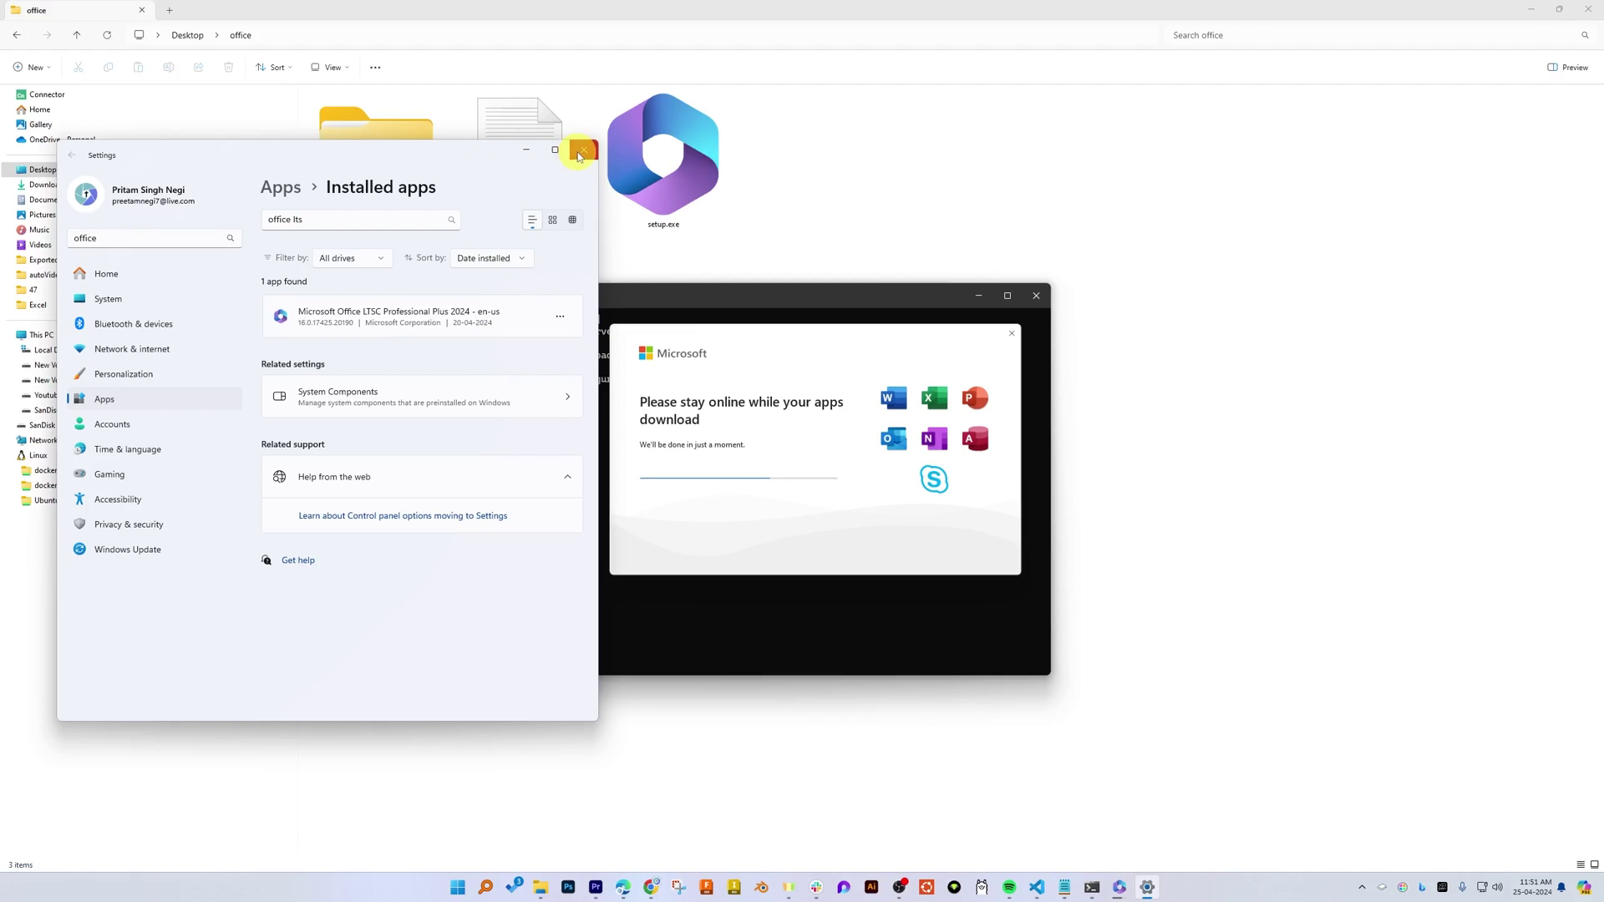
pyautogui.click(582, 151)
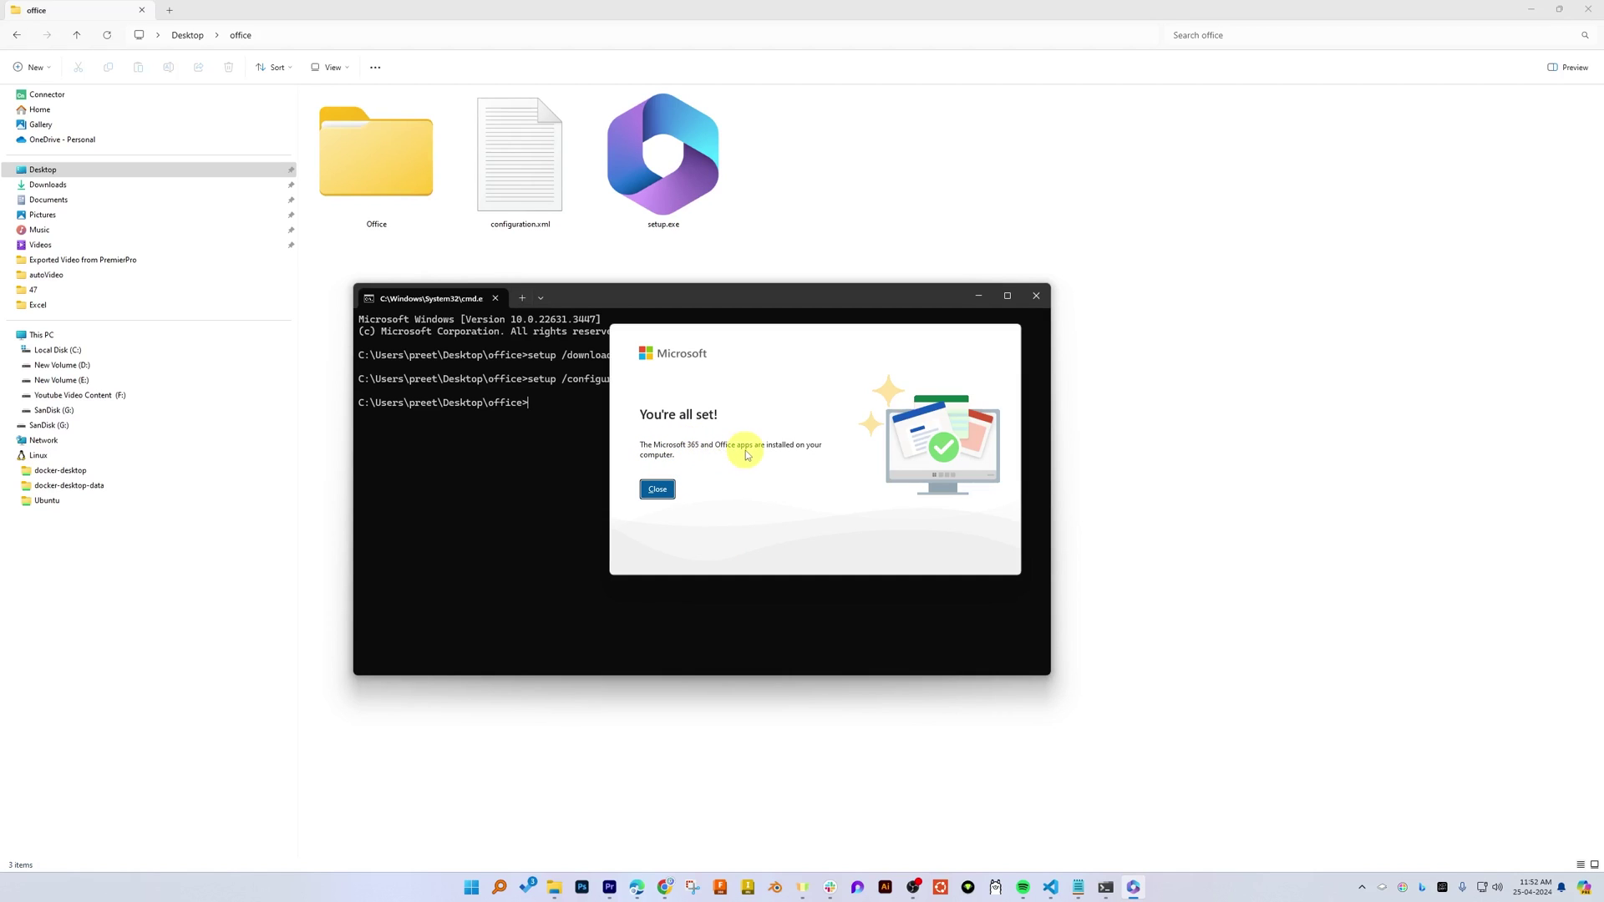
# - Close the finished installer, launch Word, and choose Change Product Key on the Account page
pyautogui.click(667, 487)
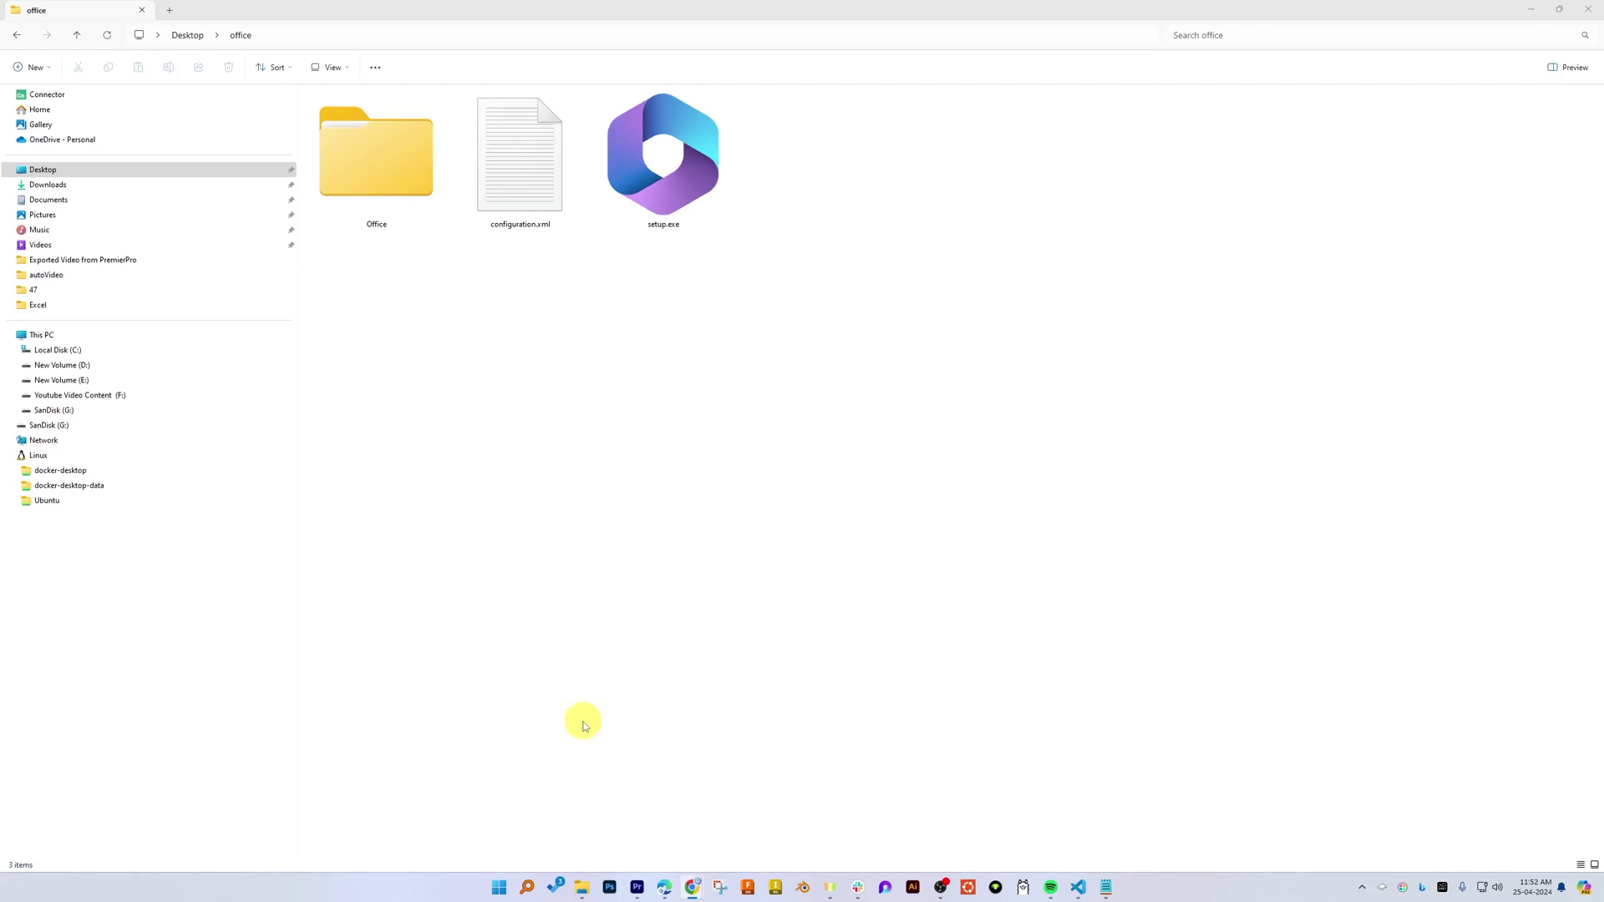
pyautogui.click(494, 895)
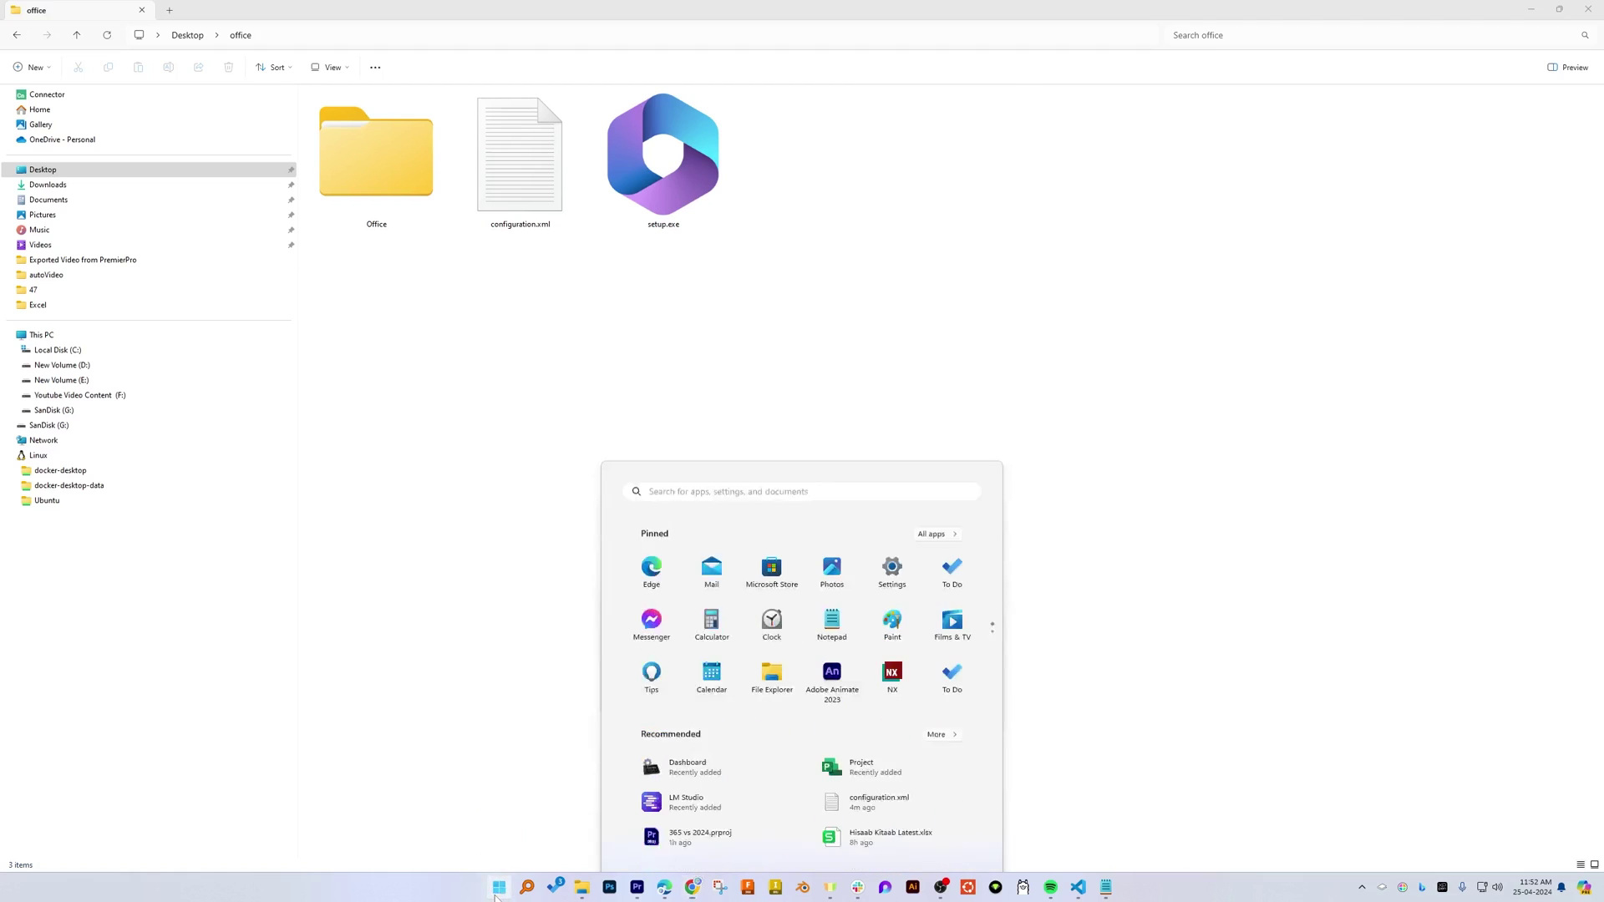
pyautogui.click(699, 444)
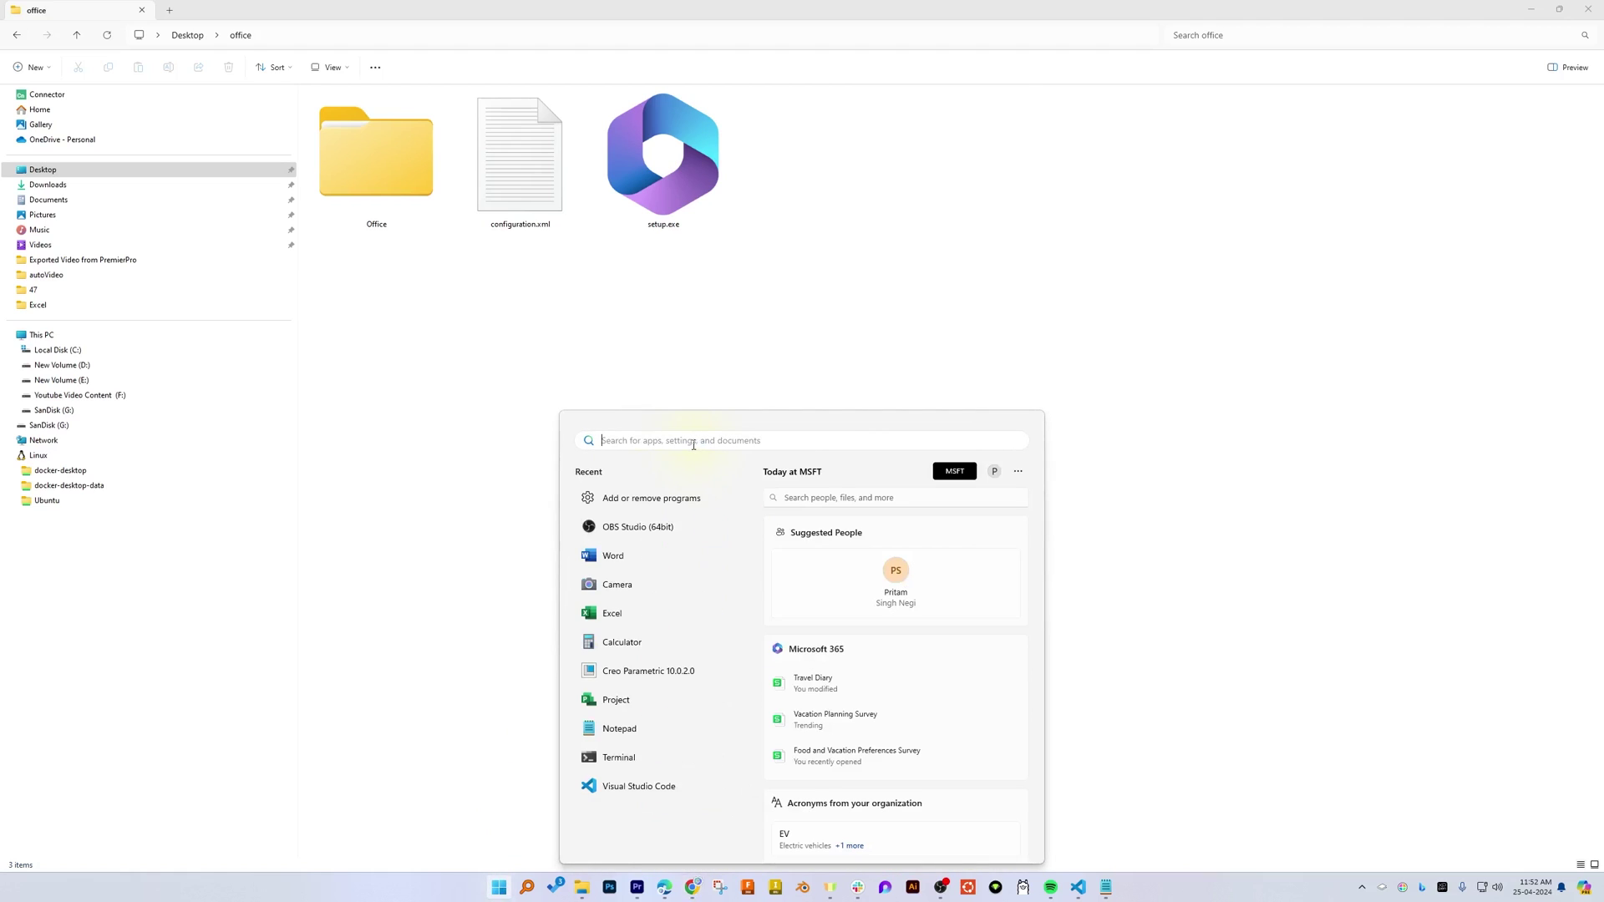
pyautogui.write('word')
pyautogui.click(659, 532)
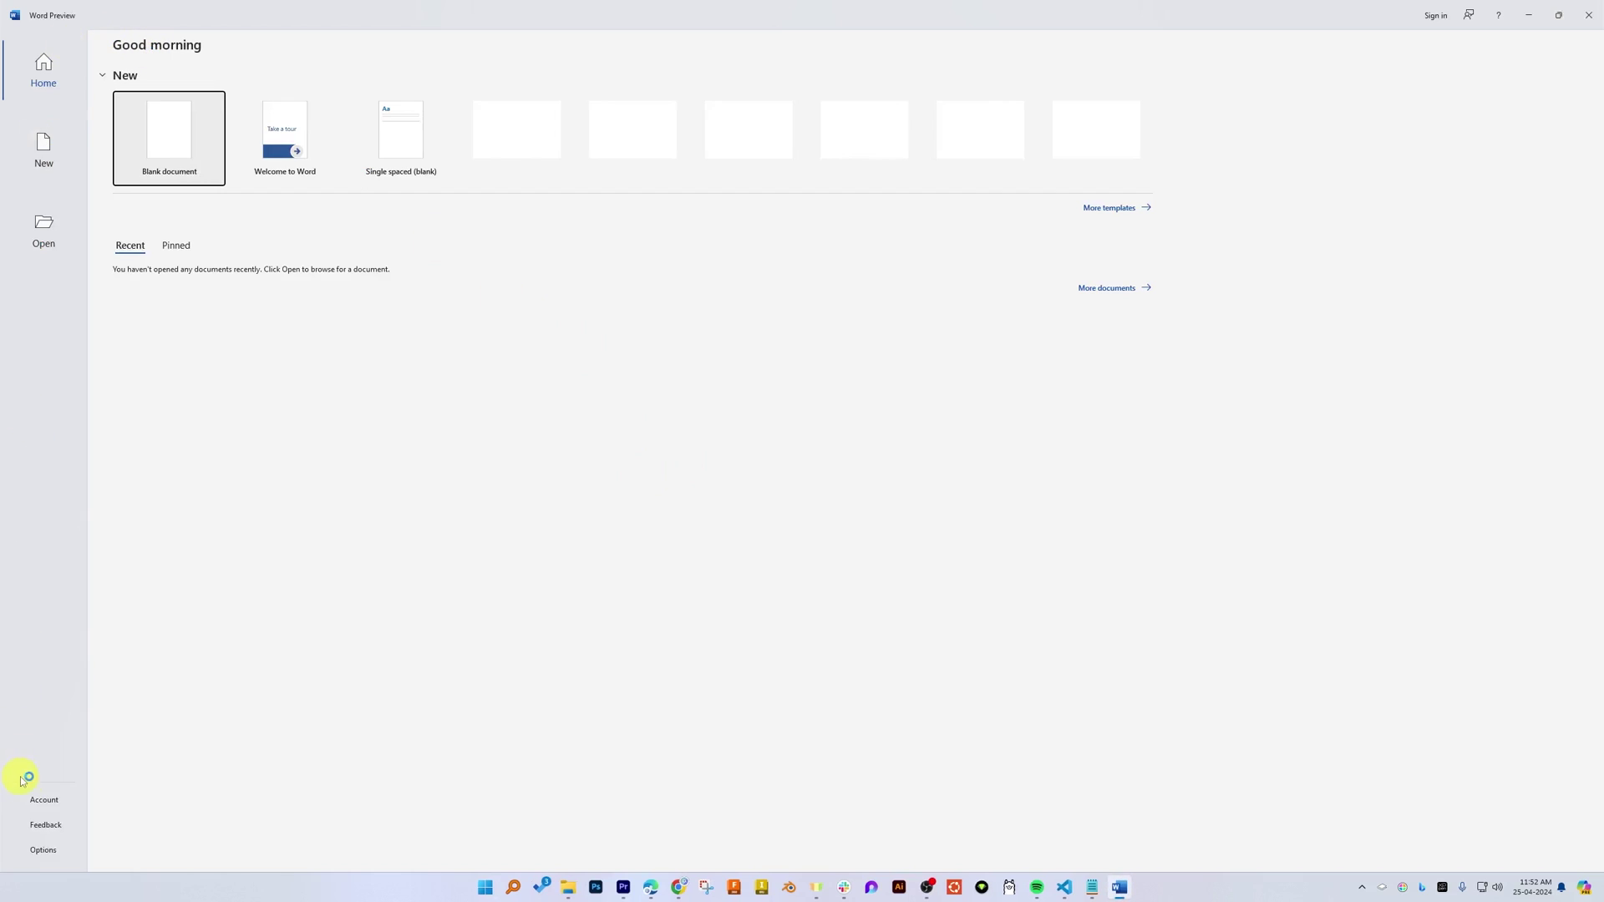
pyautogui.click(33, 799)
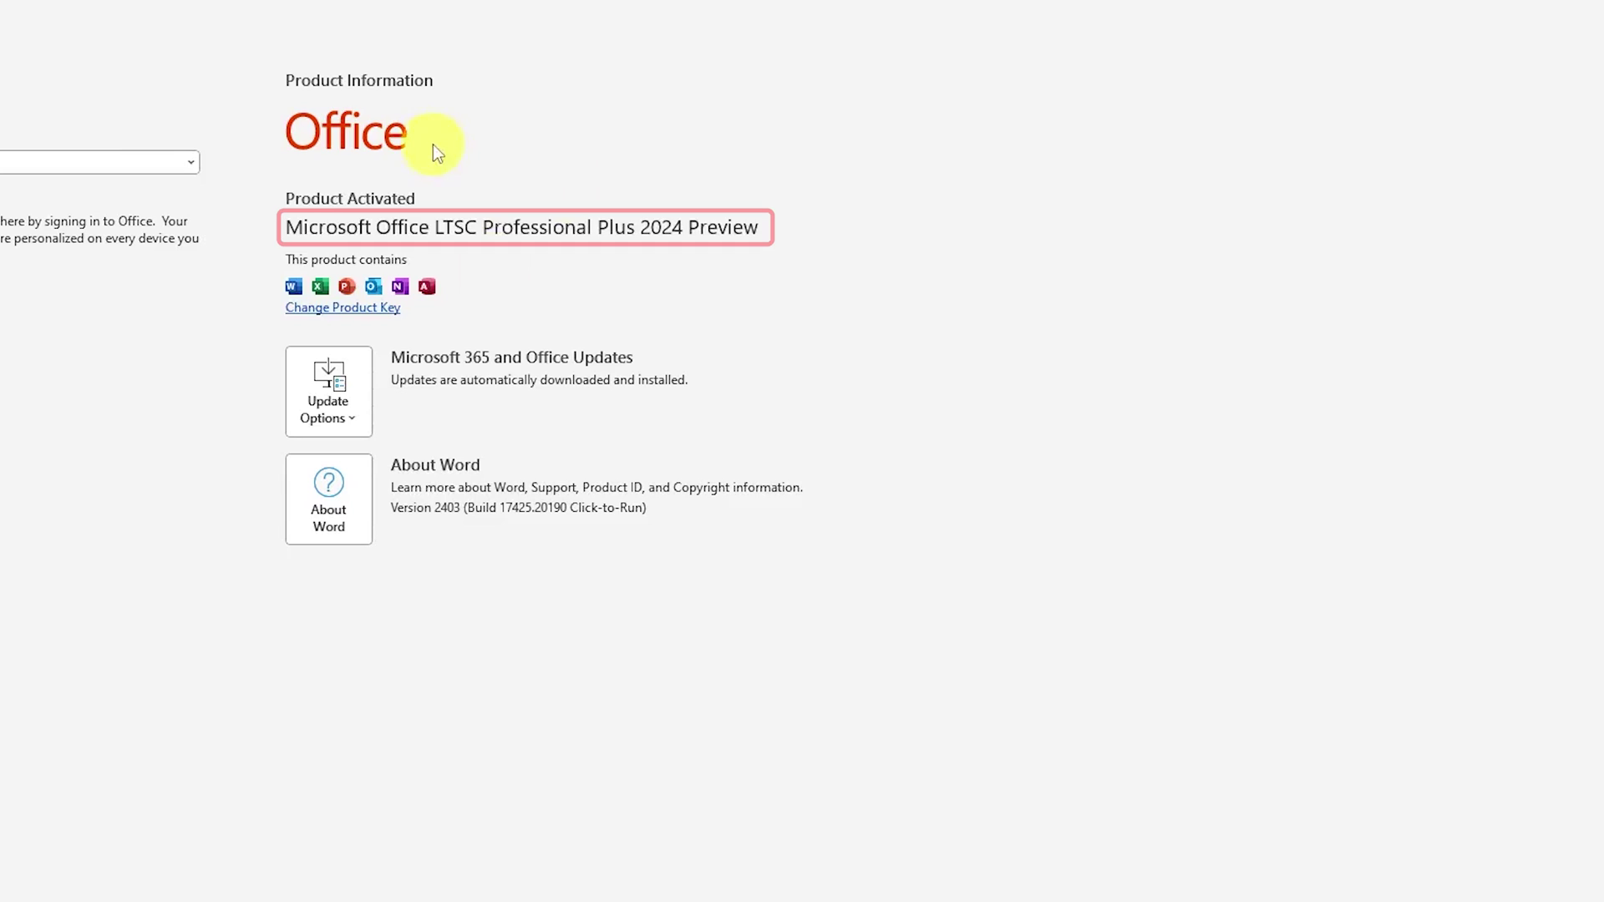
pyautogui.click(352, 308)
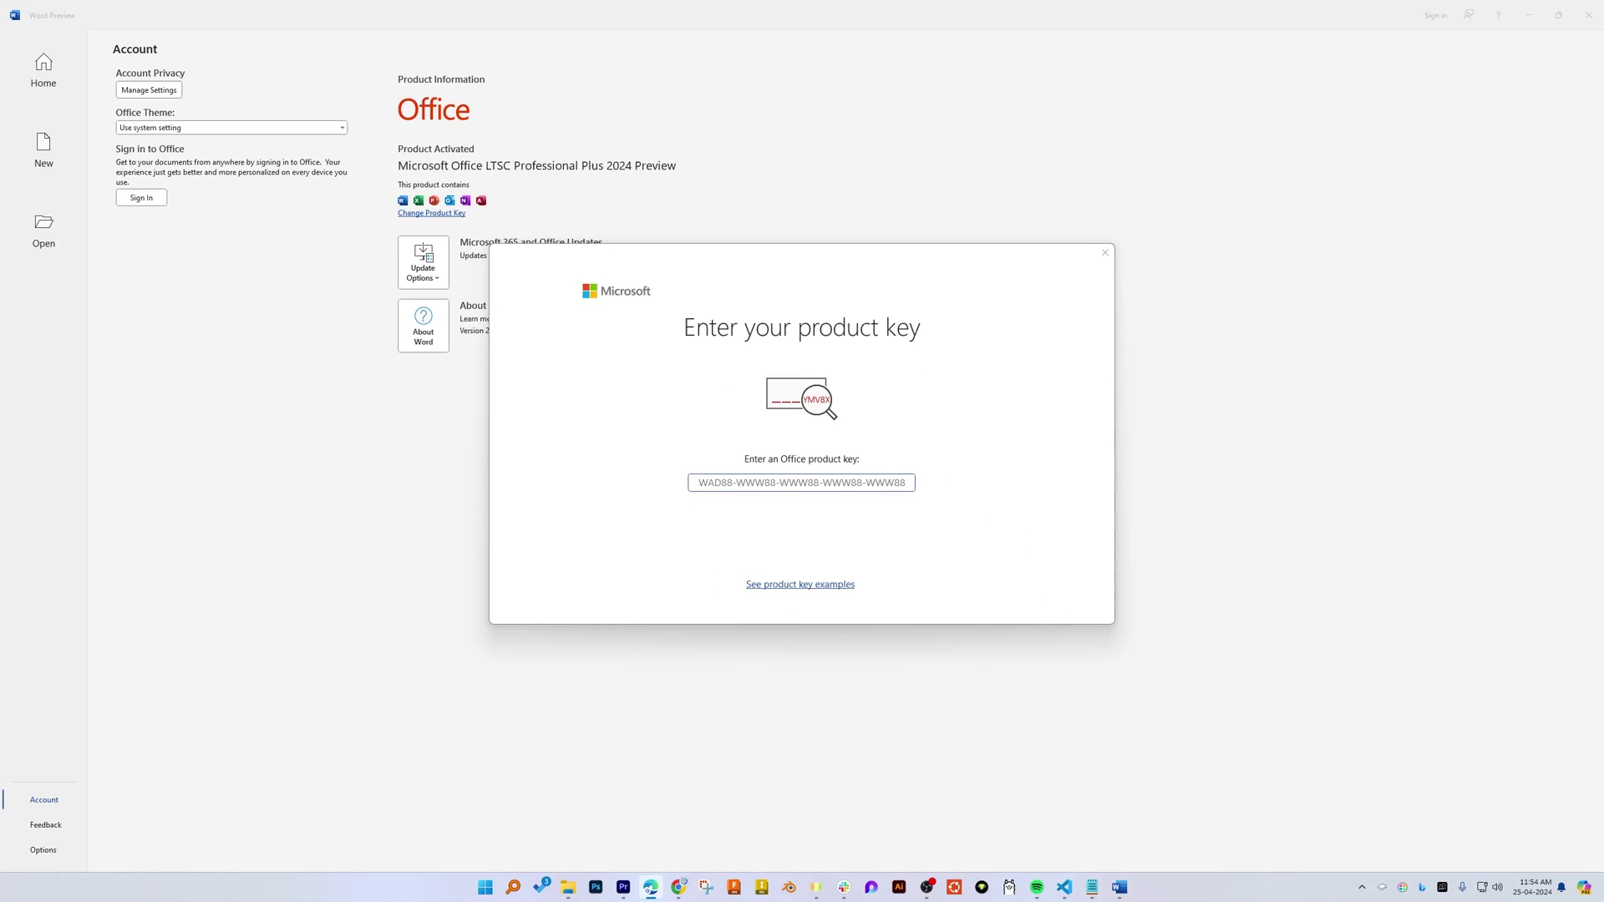
# - Select the Office LTSC 2024 commercial preview KMS key in the Microsoft Learn table
pyautogui.hotkey('alt', 'Tab')
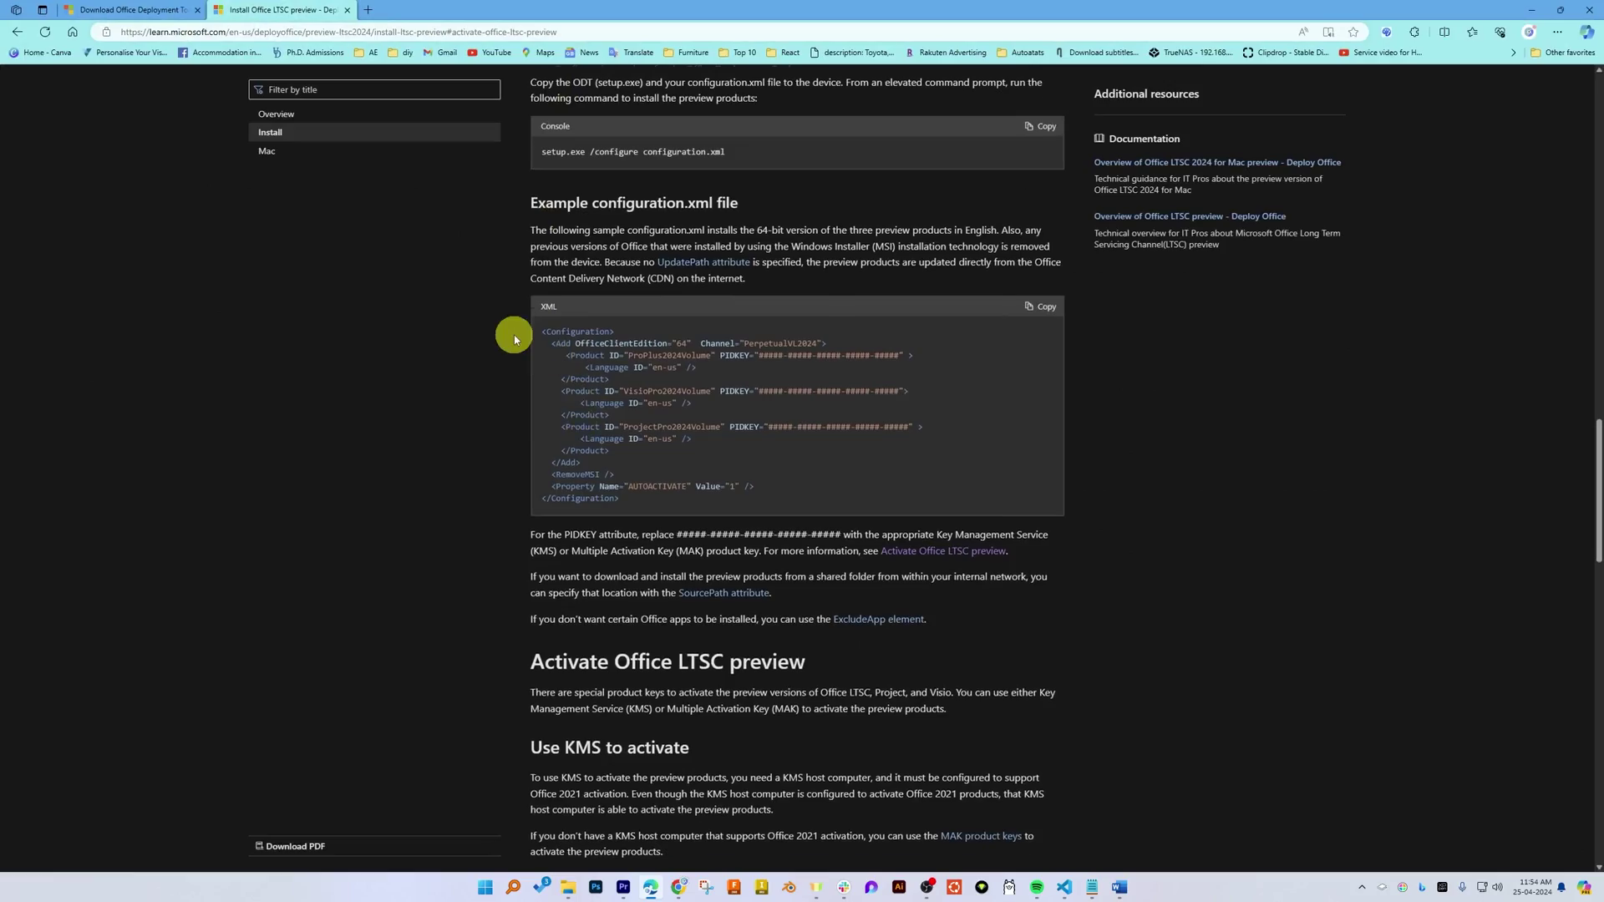
pyautogui.scroll(10, 514, 335)
pyautogui.scroll(-10, 514, 332)
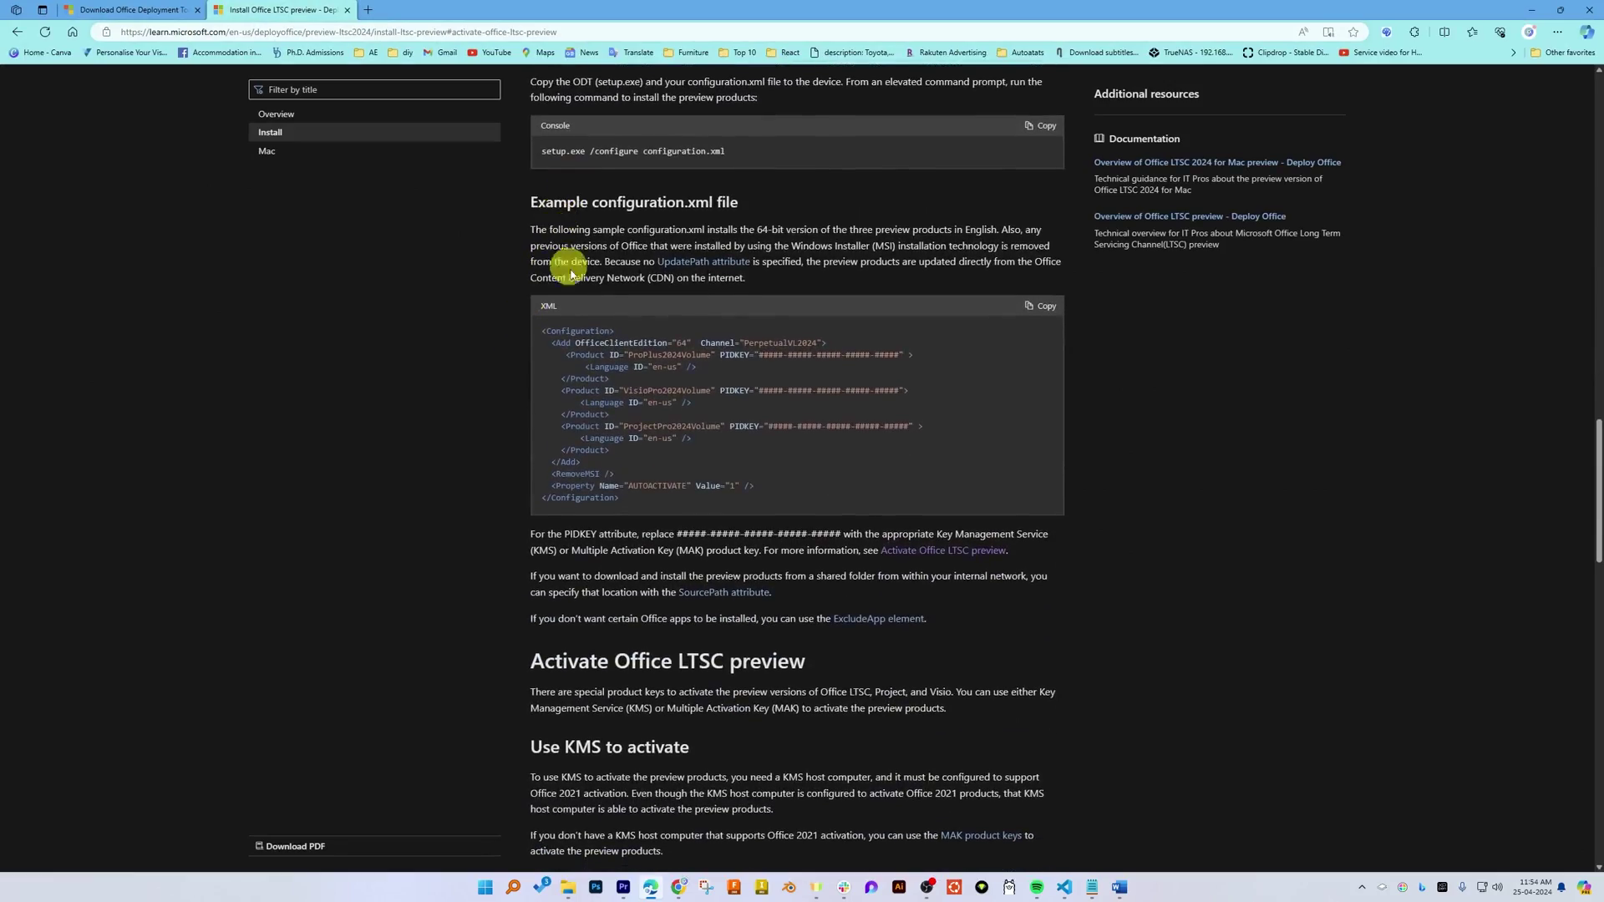
pyautogui.scroll(-4, 651, 426)
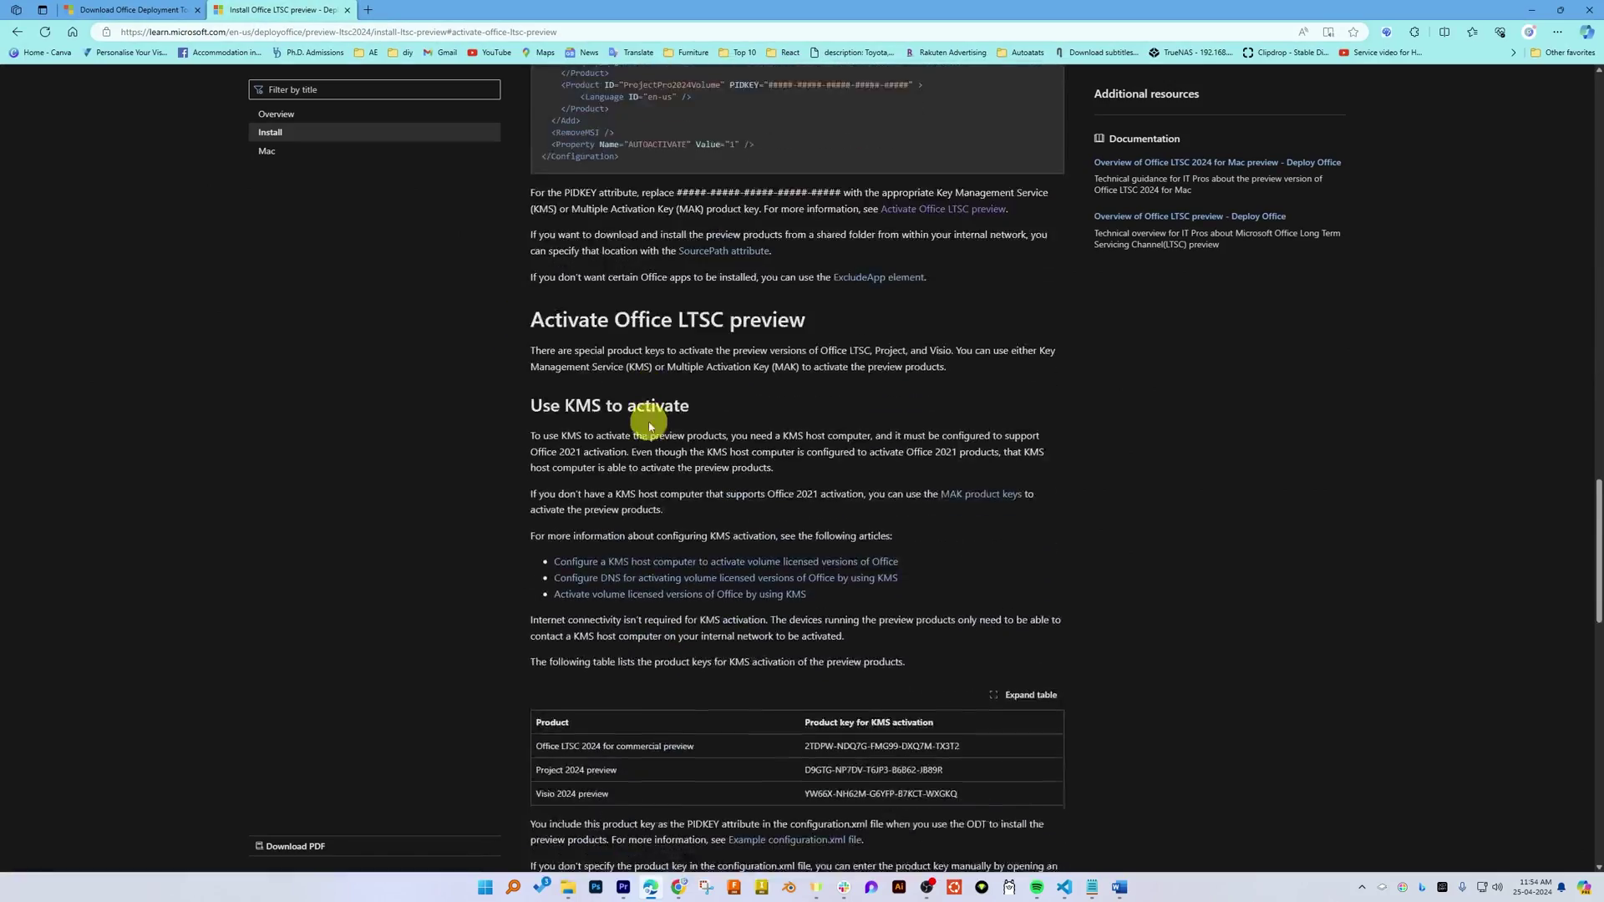
pyautogui.scroll(-6, 651, 426)
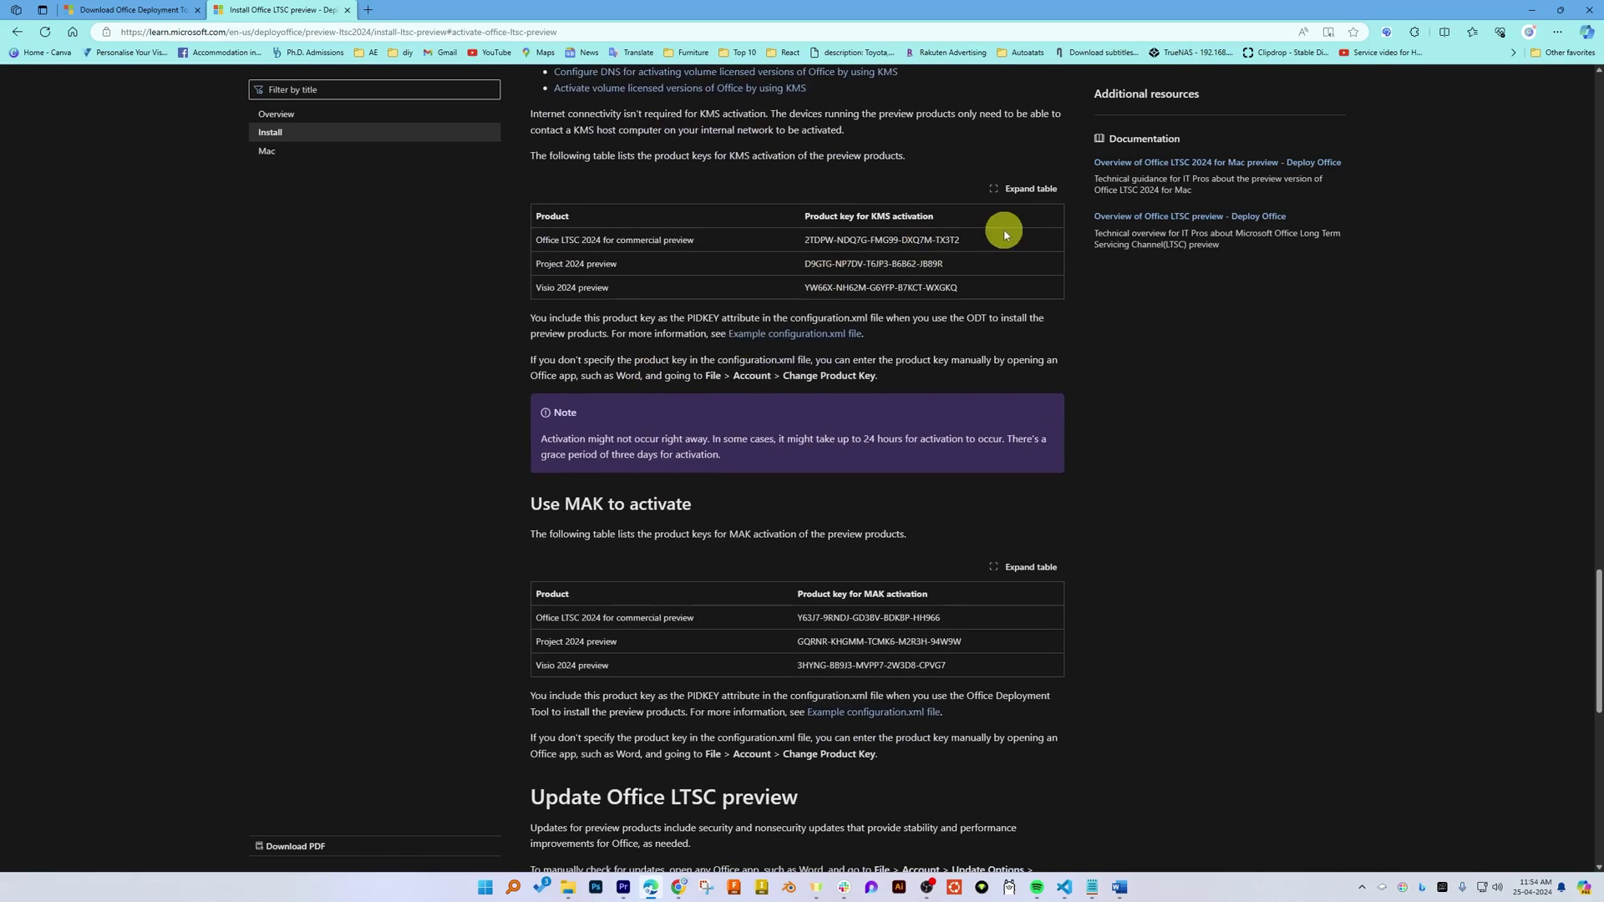
pyautogui.moveTo(987, 244); pyautogui.dragTo(800, 240)
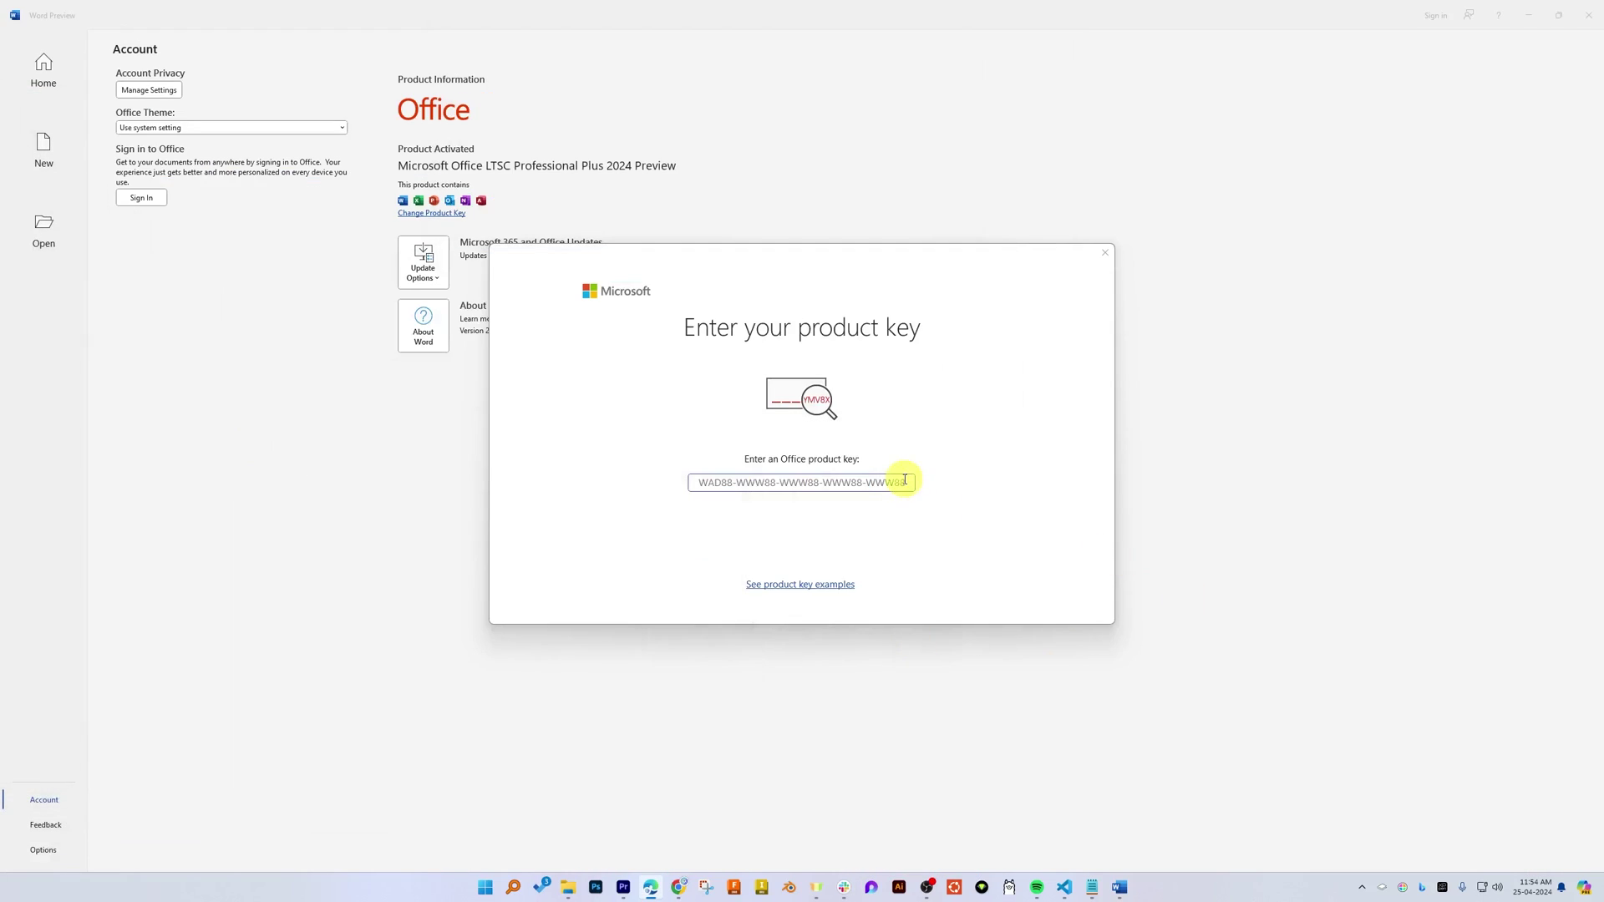
# - Paste the KMS key into Word's product key box and submit it with Activate Office
pyautogui.click(905, 481)
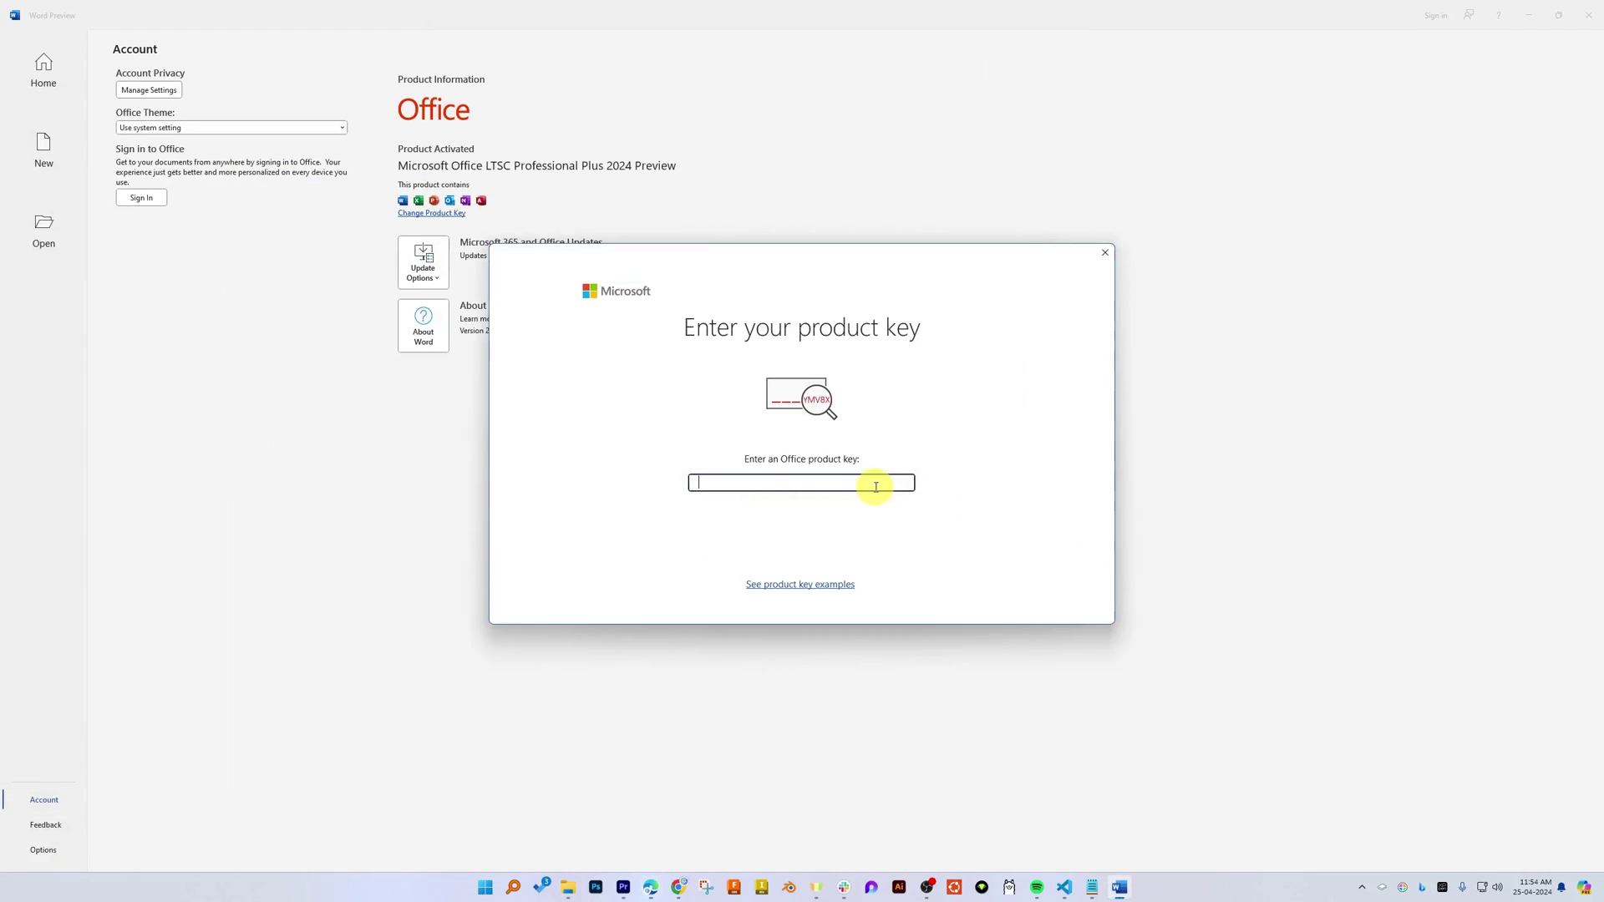
pyautogui.hotkey('ctrl', 'v')
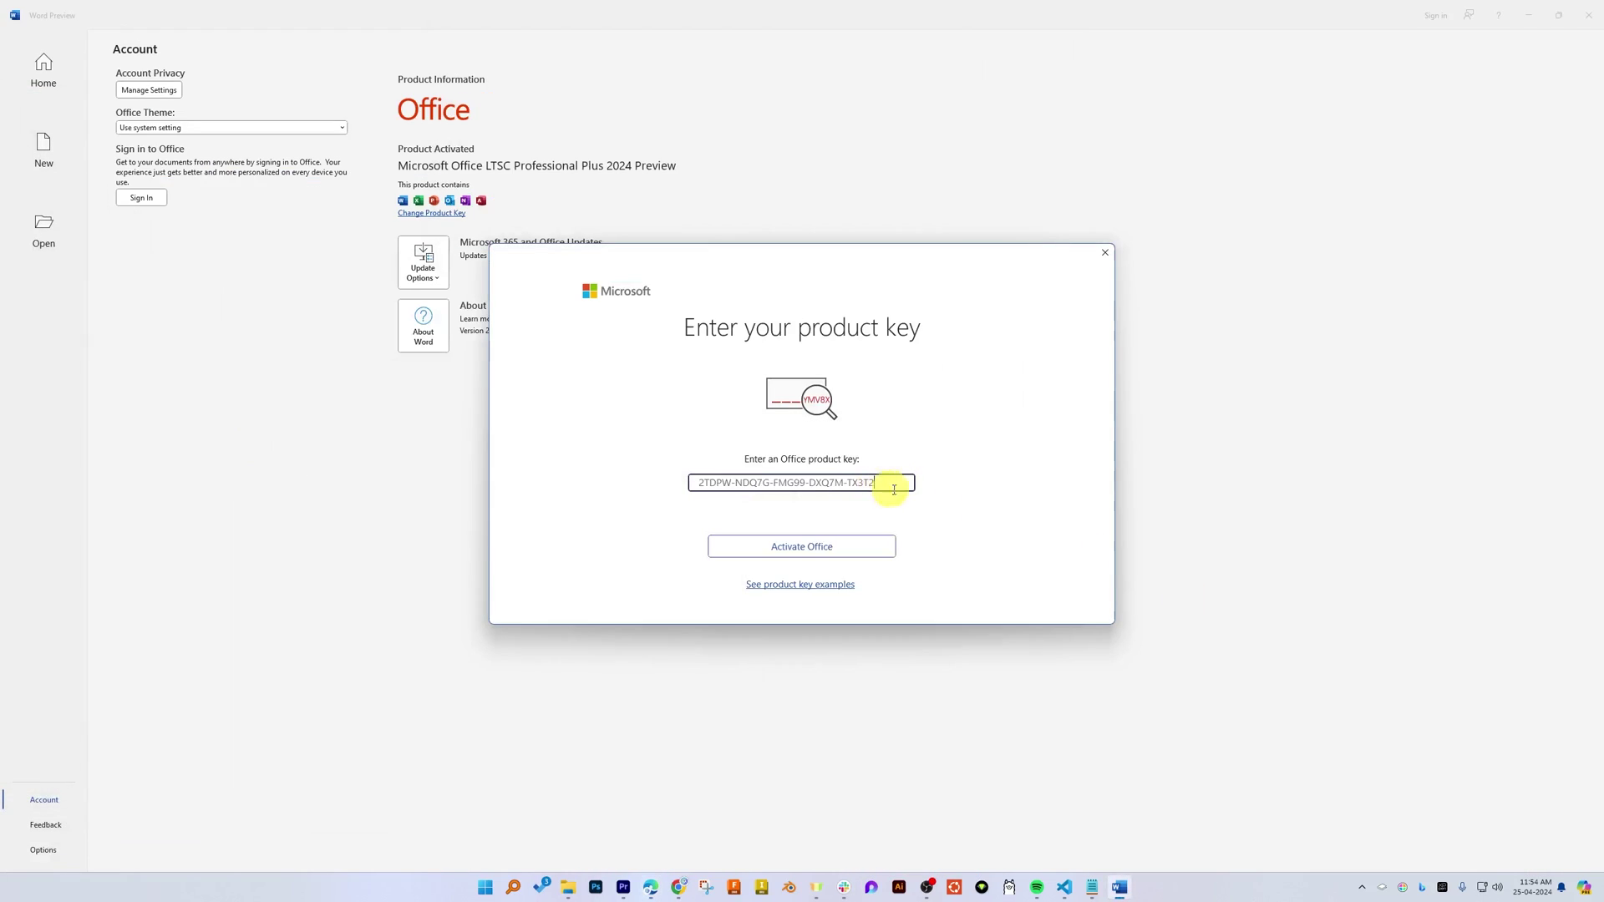
pyautogui.click(813, 547)
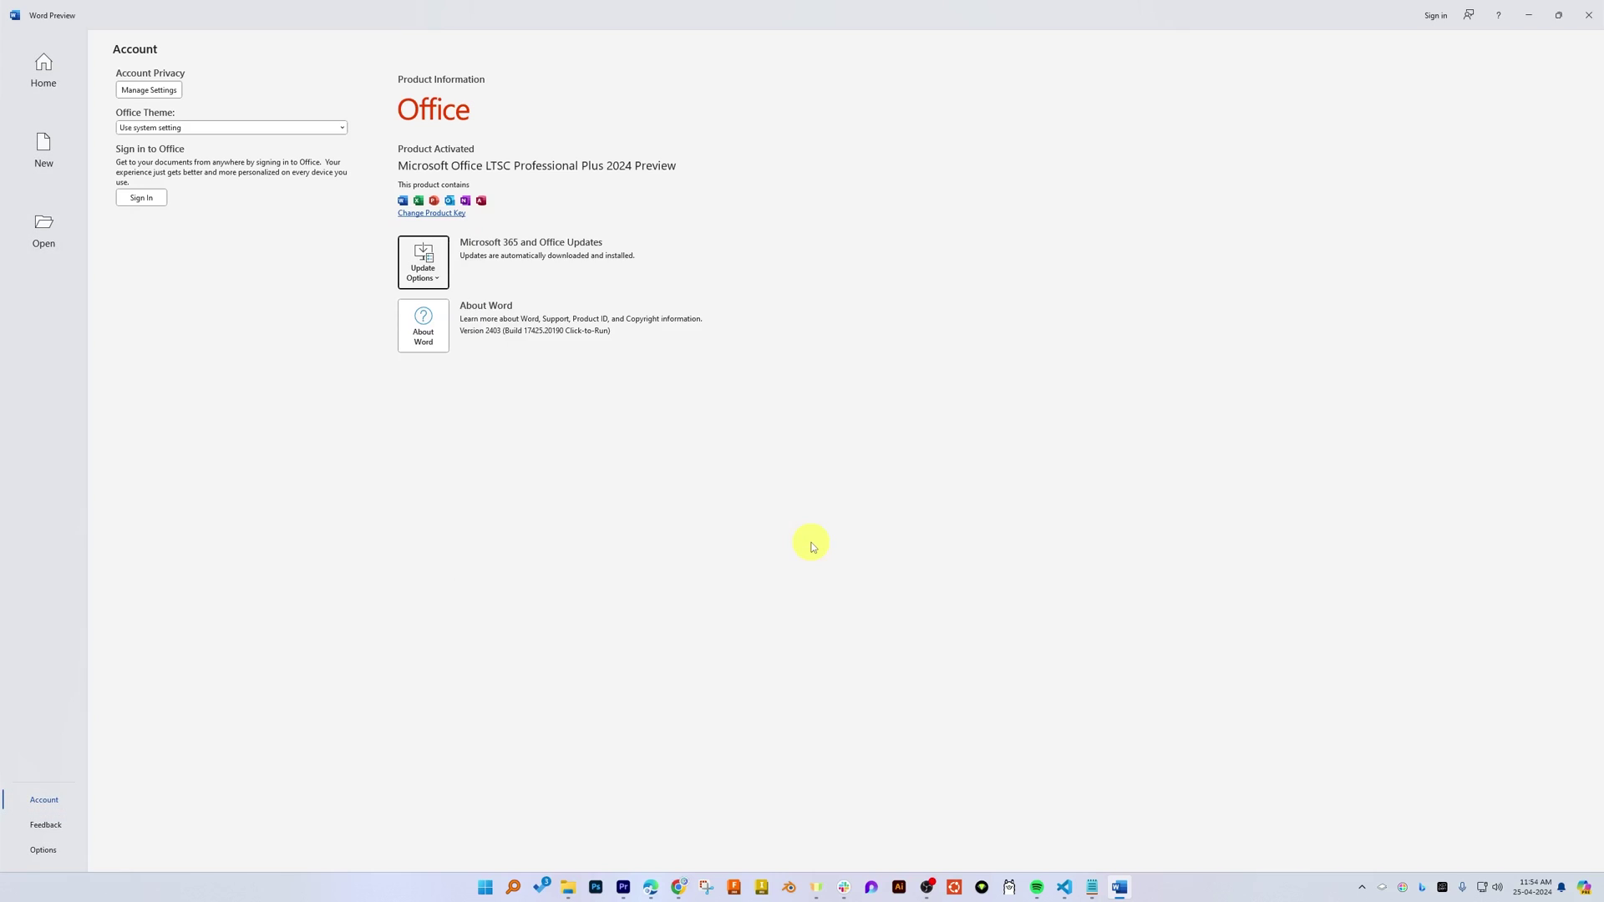